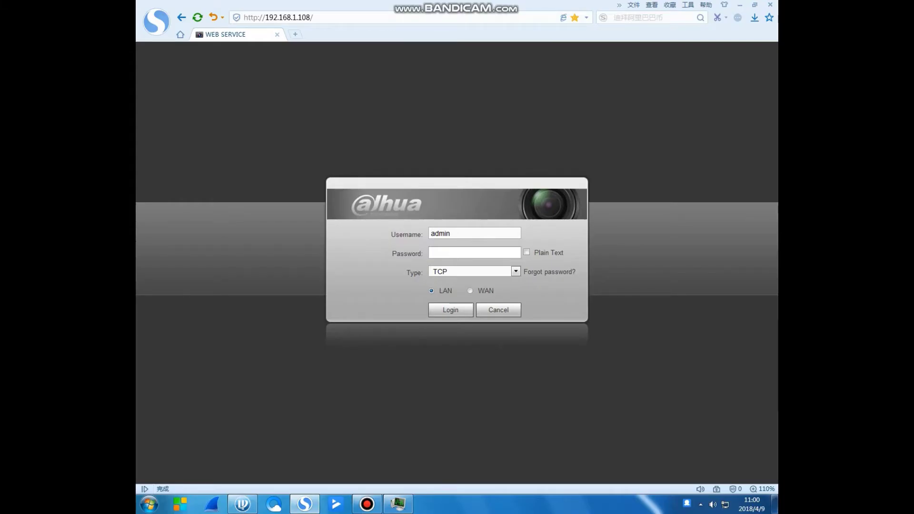
Log in to the NVR web interface by entering the account password.
left_click(475, 253)
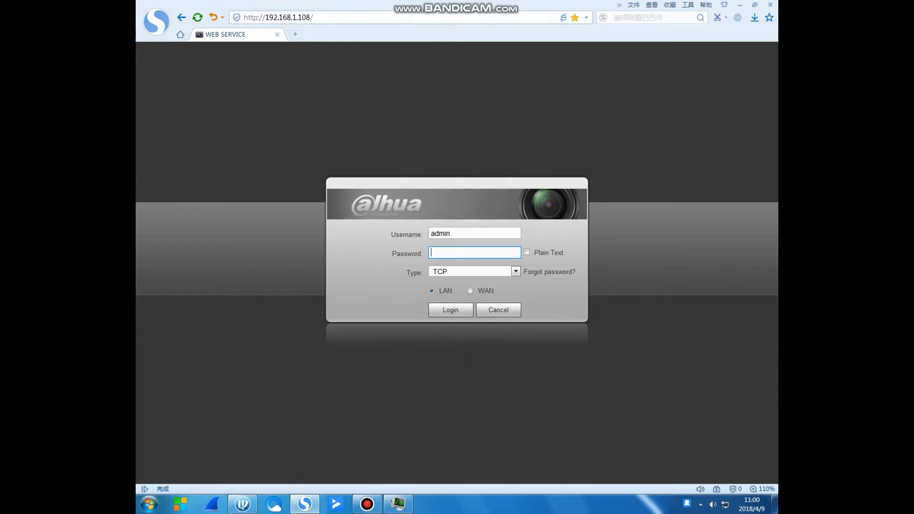
type("admin12")
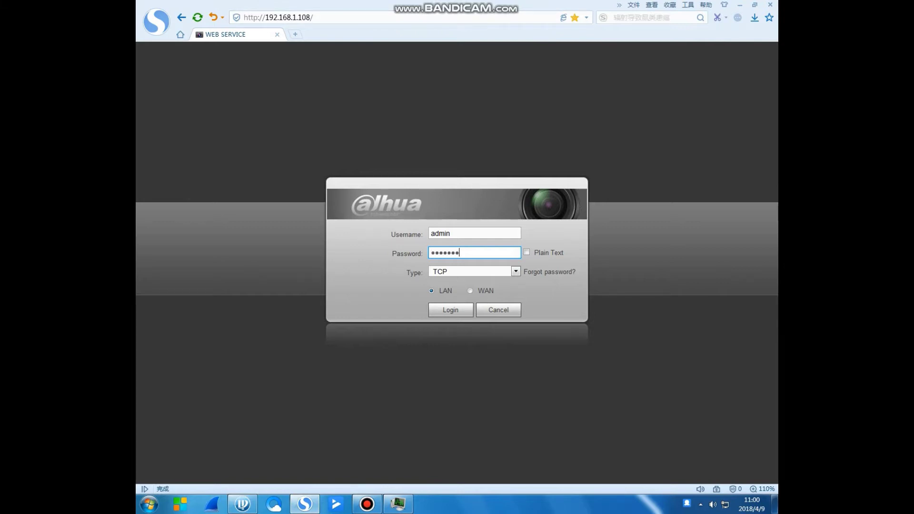
type("3")
left_click(451, 310)
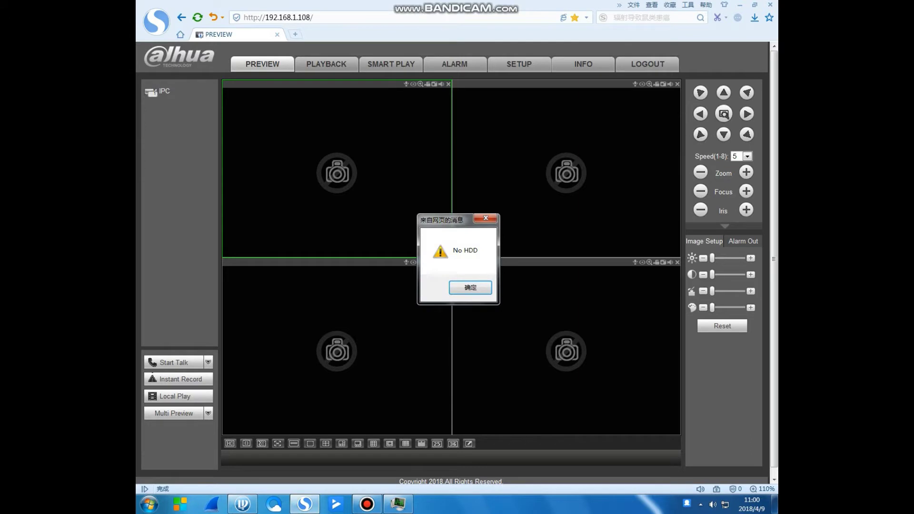
Close the No HDD alert, check the INFO version details, then go to Setup's camera Registration page.
key("Return")
left_click(583, 64)
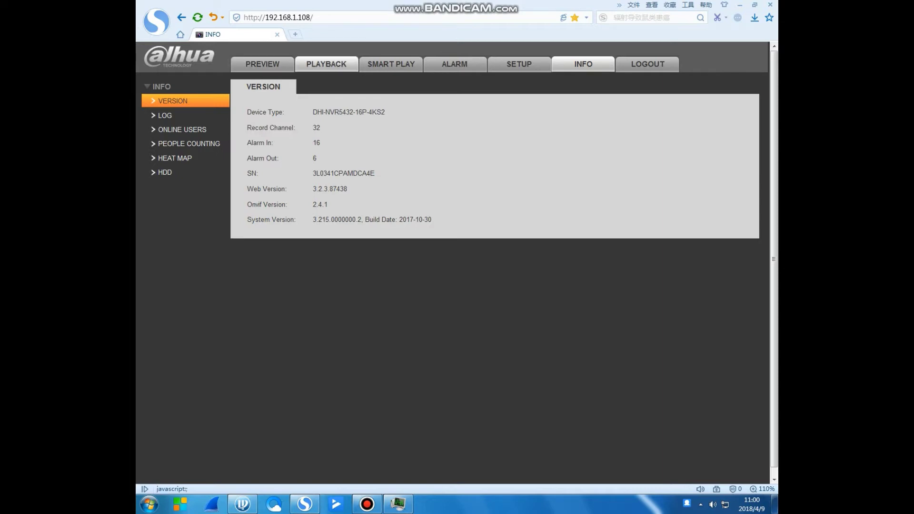
left_click(519, 64)
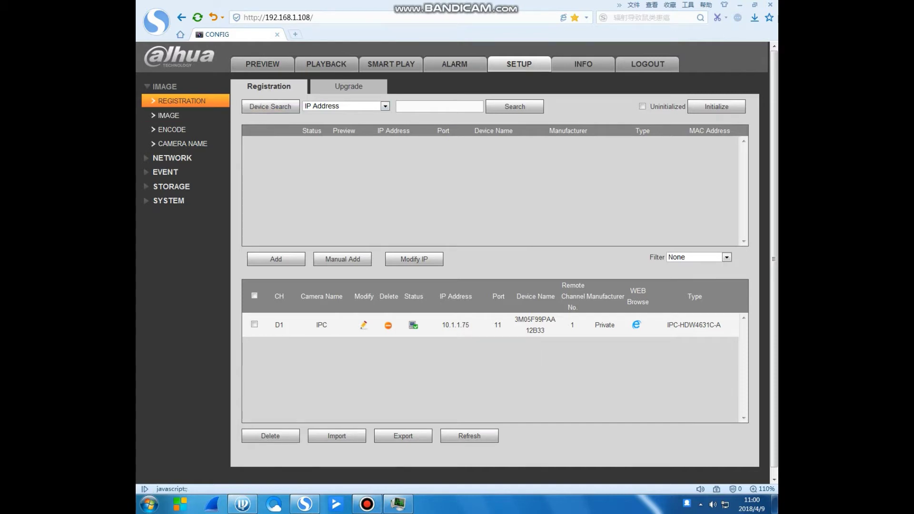
Expand the Image group and view the image adjustment settings.
left_click(165, 87)
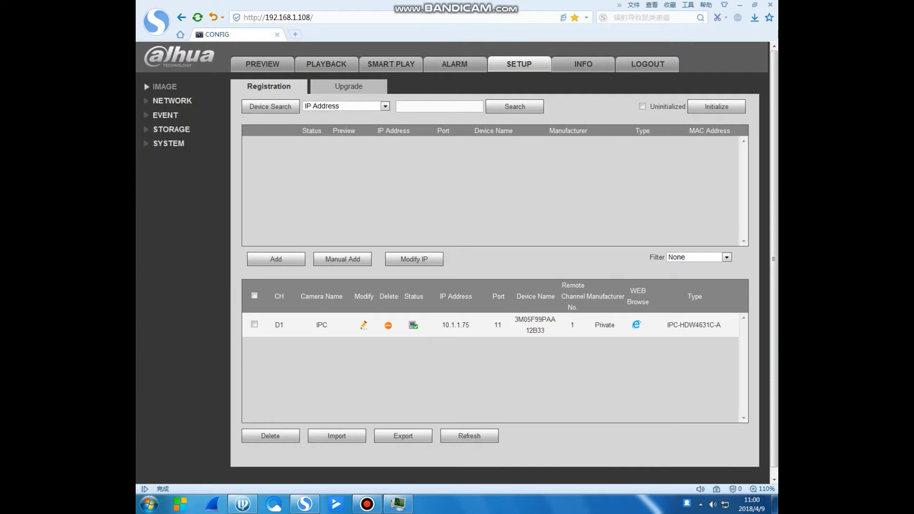
left_click(164, 86)
left_click(169, 115)
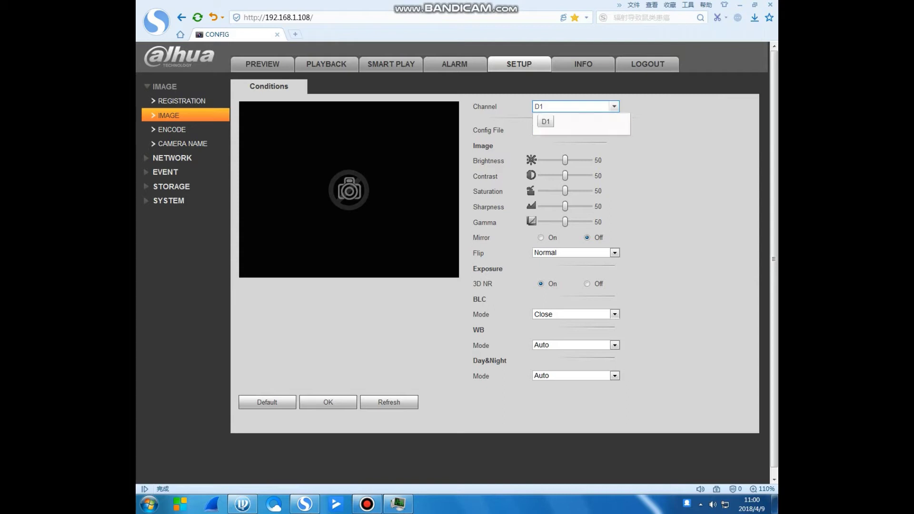
Review the Encode page's compression and code-stream options unchanged (H.264, Regular), then show camera names.
left_click(172, 129)
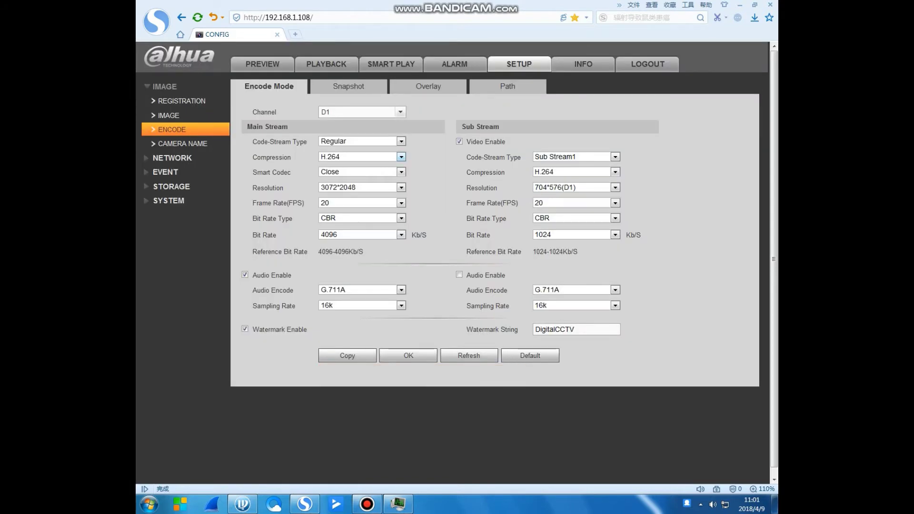
left_click(402, 157)
key("Return")
left_click(402, 157)
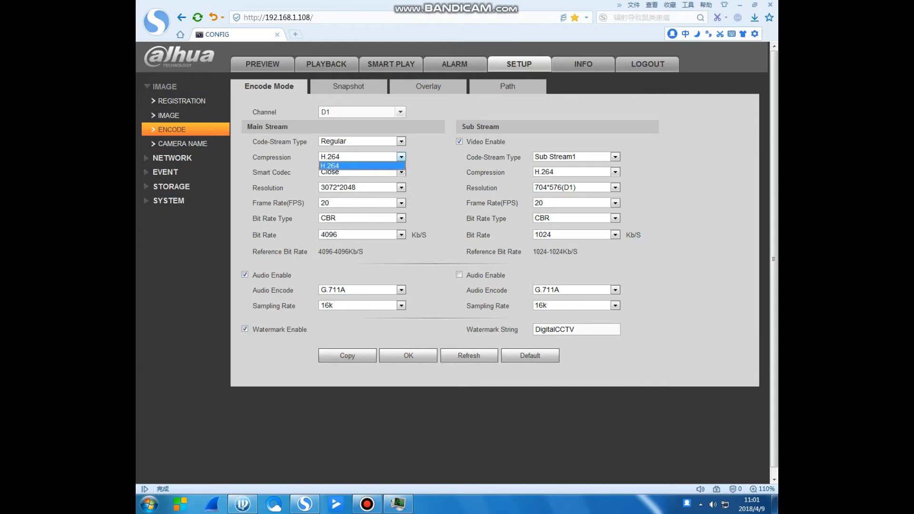
left_click(616, 172)
key("Return")
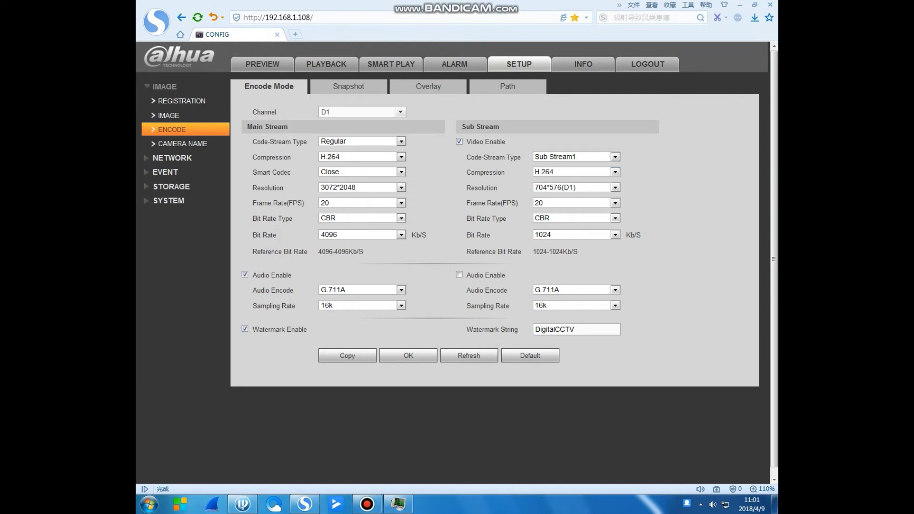
left_click(402, 141)
key("Return")
left_click(402, 156)
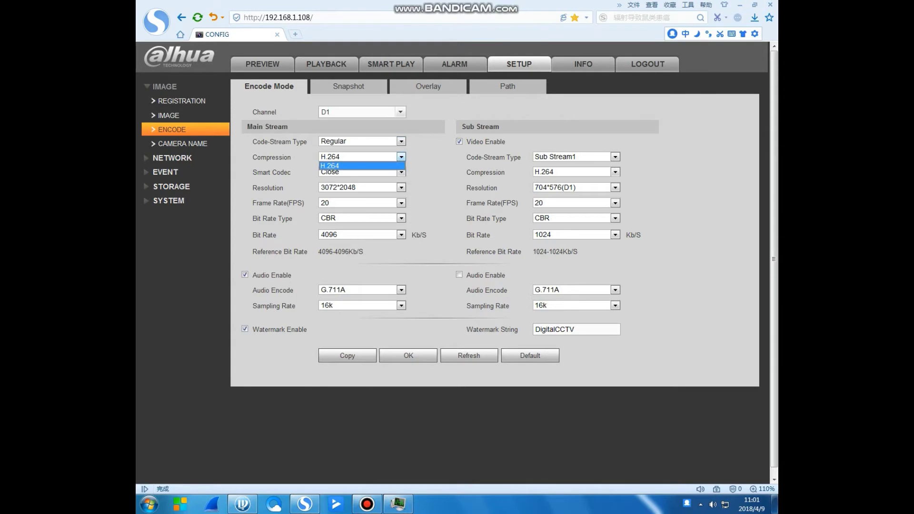
key("Return")
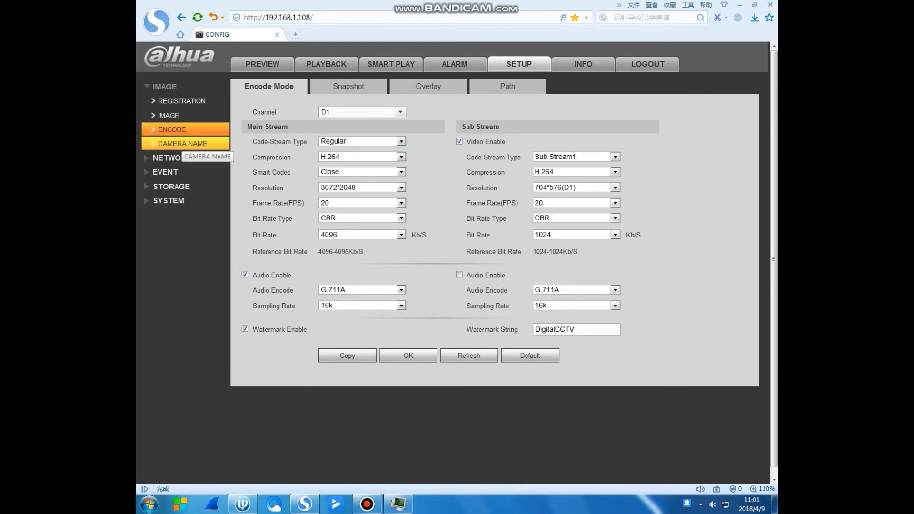
left_click(183, 144)
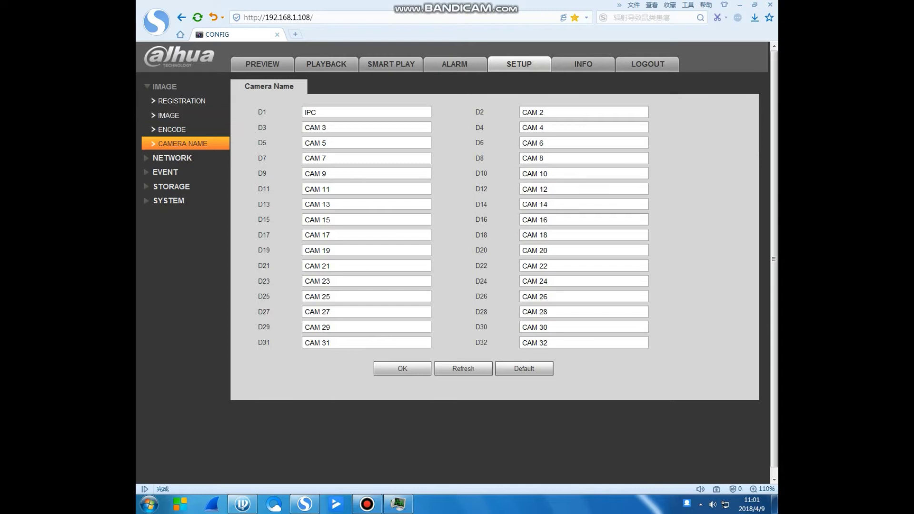
Rename channel D9's camera to 231, save it, and go back to Encode.
left_click(547, 343)
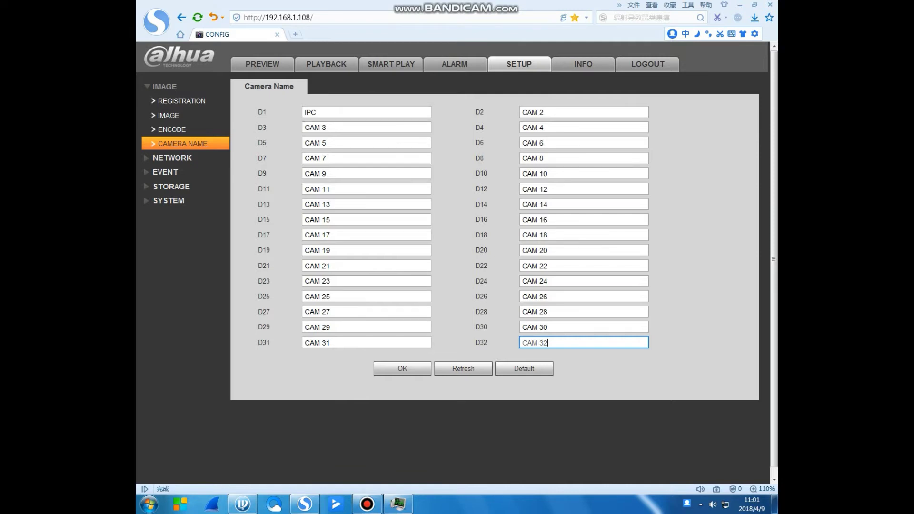
left_click(333, 173)
key("ctrl+a")
key("BackSpace")
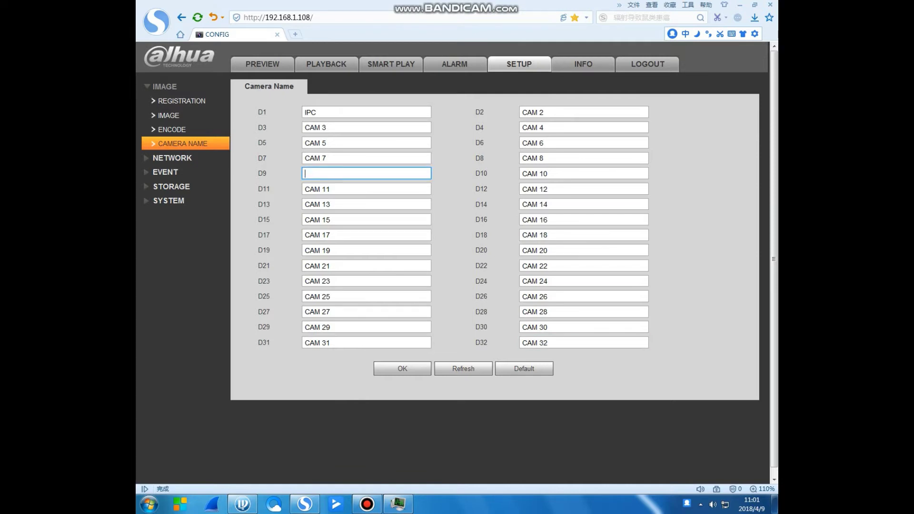
type("231")
left_click(402, 368)
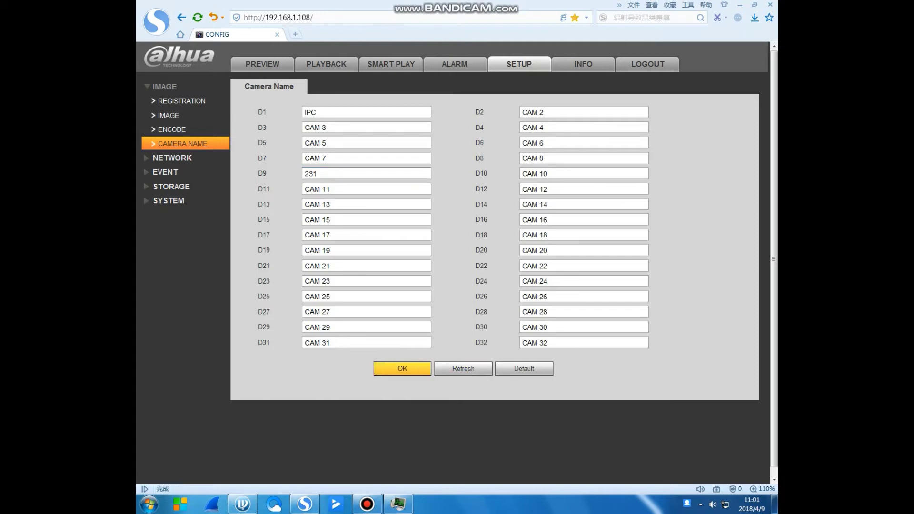
left_click(172, 129)
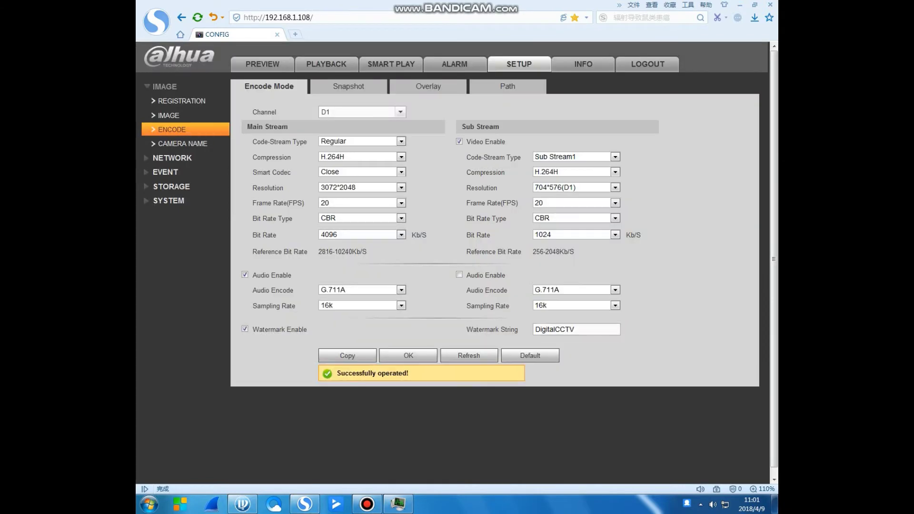
Check the main stream options, keeping H.264H, 3072*2048 resolution, 20 fps and CBR.
left_click(401, 157)
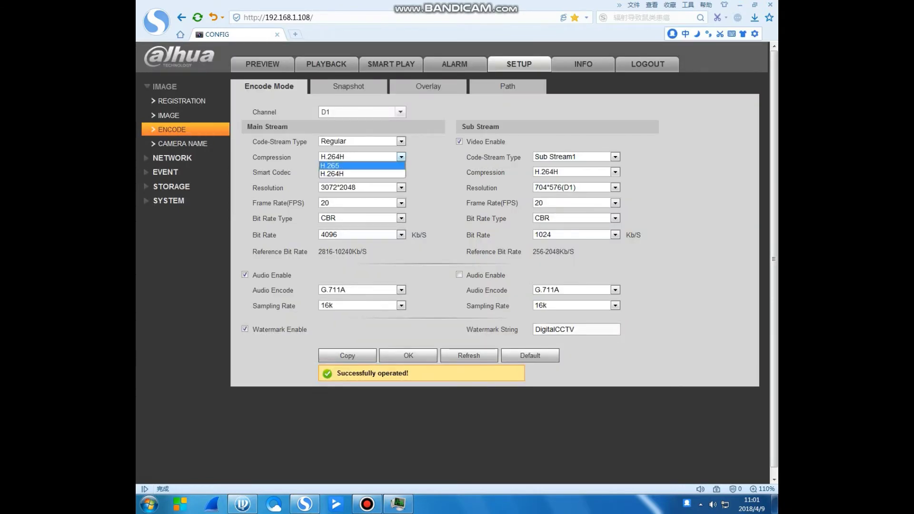
key("Return")
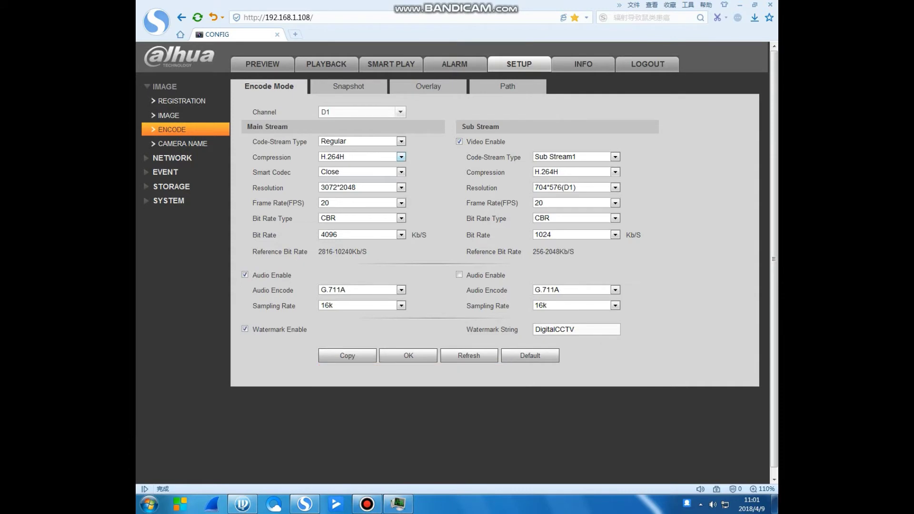
key("alt+Down")
key("Up")
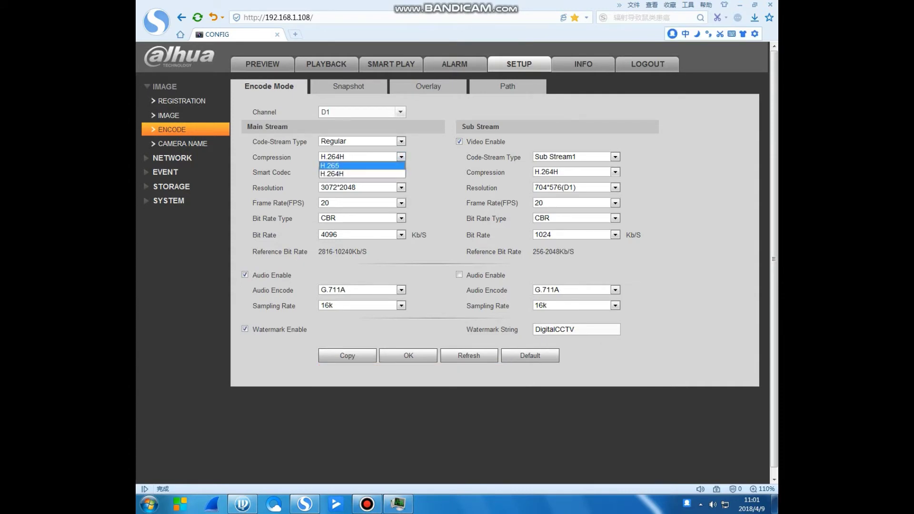
key("Escape")
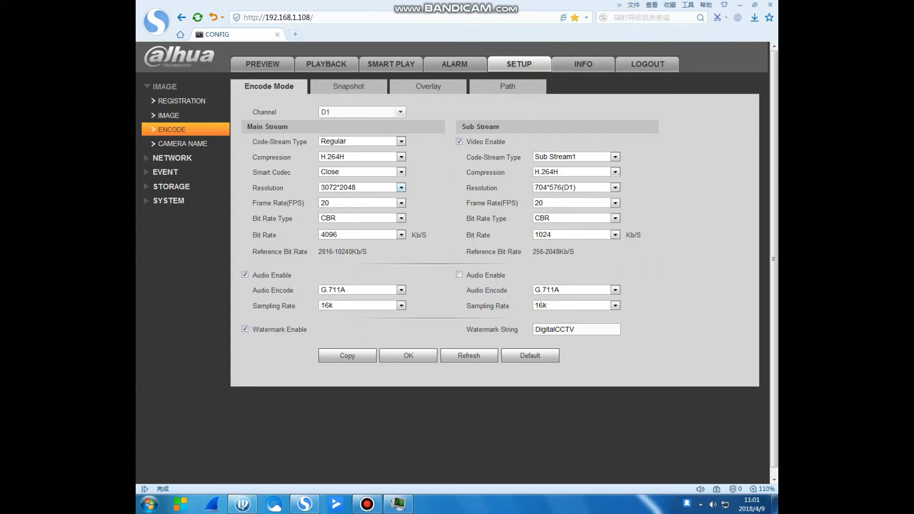
key("alt+Down")
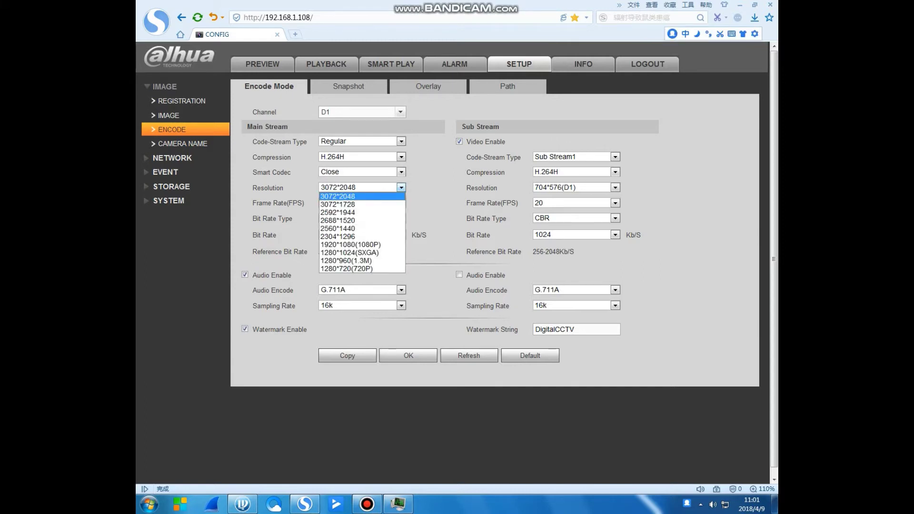
key("Down")
key("Down")
key("Down")
key("Up")
key("Up")
key("Up")
key("Return")
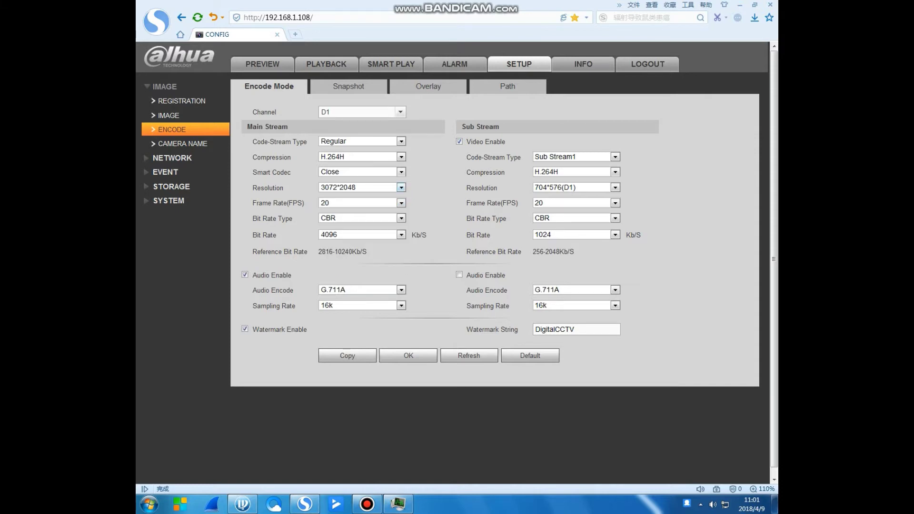
key("alt+Down")
key("Return")
key("Tab")
key("alt+Down")
key("Return")
Browse the sub stream codecs, keeping H.264H, and return to the camera names list.
key("alt+Down")
key("Up")
key("Up")
key("Down")
key("Up")
key("Down")
key("Down")
key("Up")
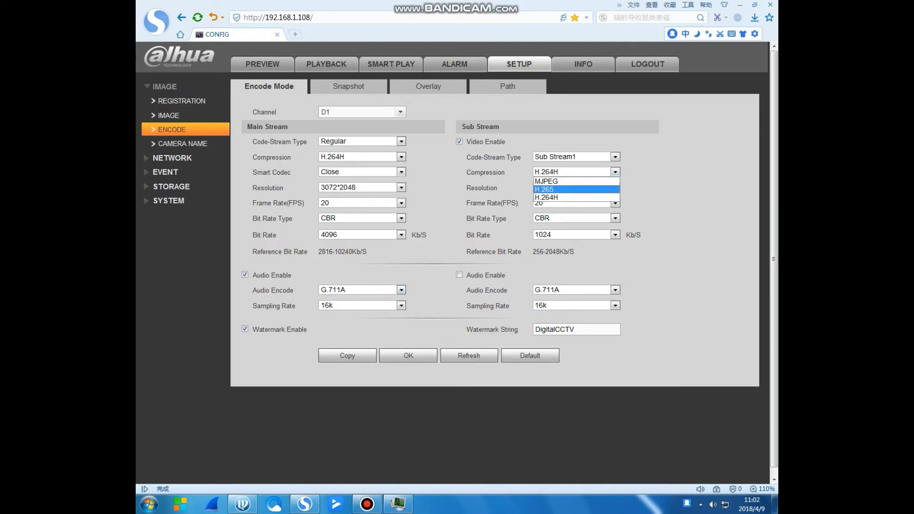
key("Down")
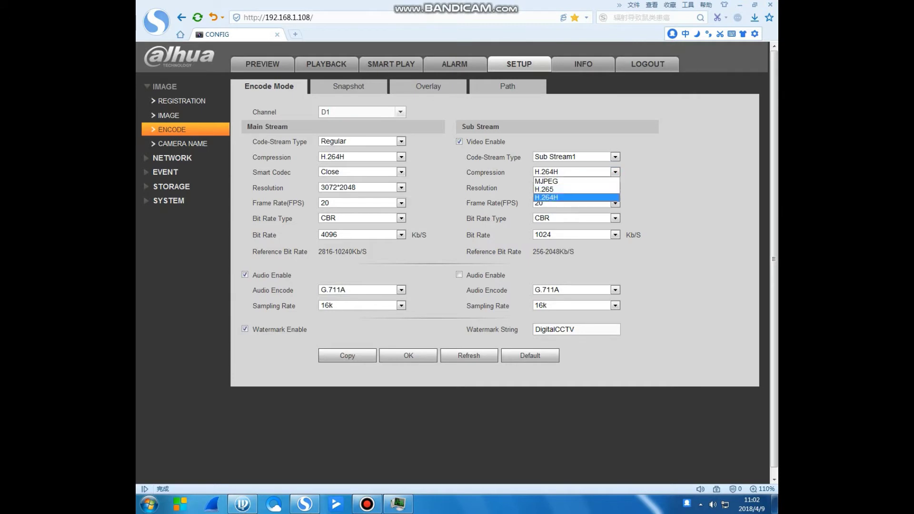
key("Return")
left_click(182, 143)
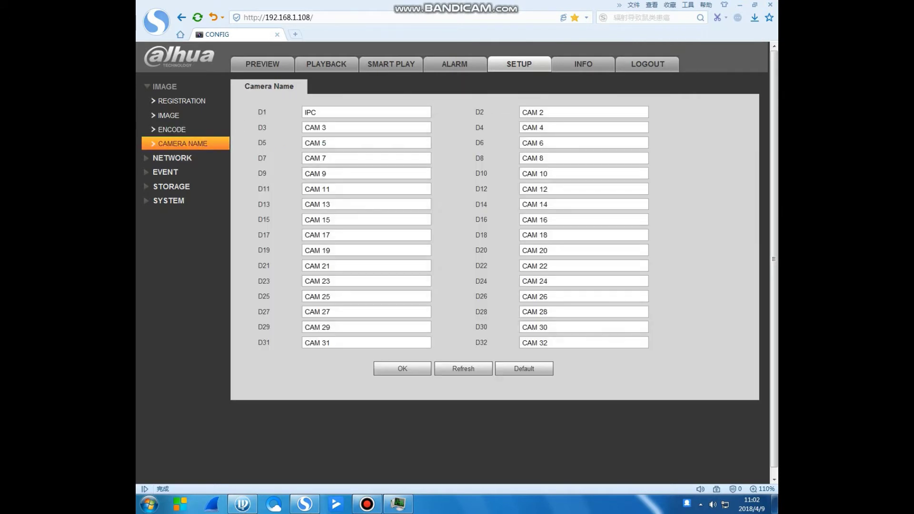
Expand Network and view the TCP/IP, Port, WiFi, 3G, PPPoE and DDNS pages.
left_click(172, 157)
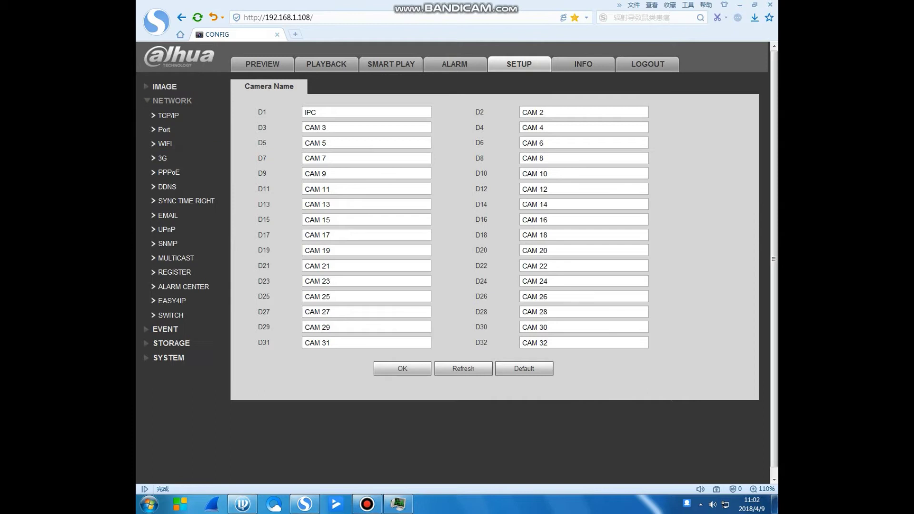
left_click(169, 115)
left_click(164, 129)
left_click(165, 144)
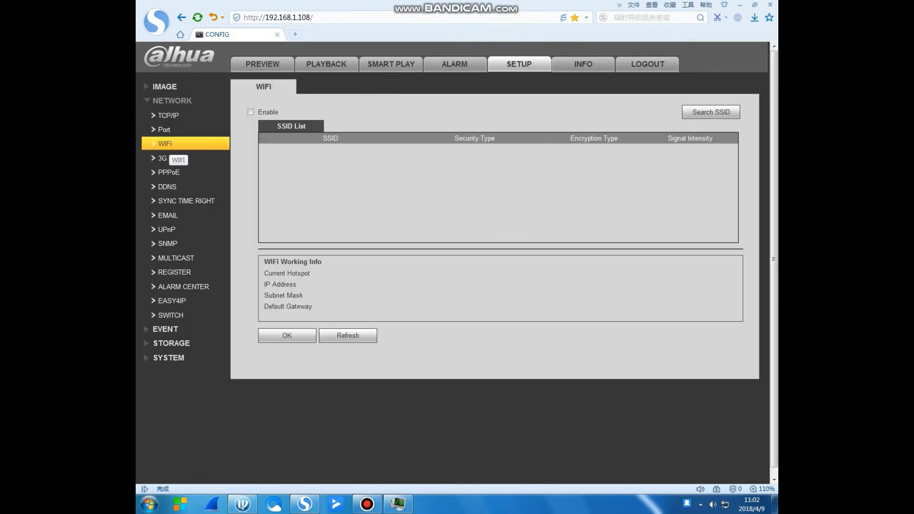
left_click(174, 159)
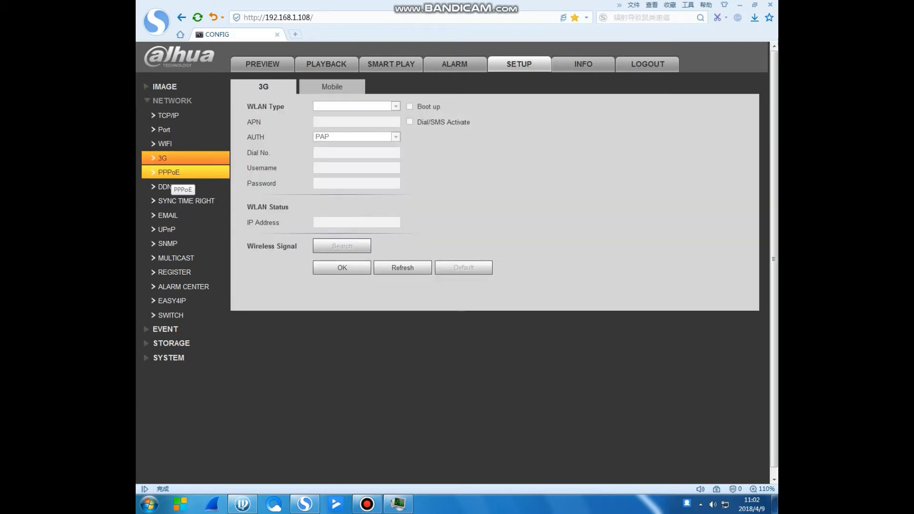
left_click(176, 172)
left_click(177, 188)
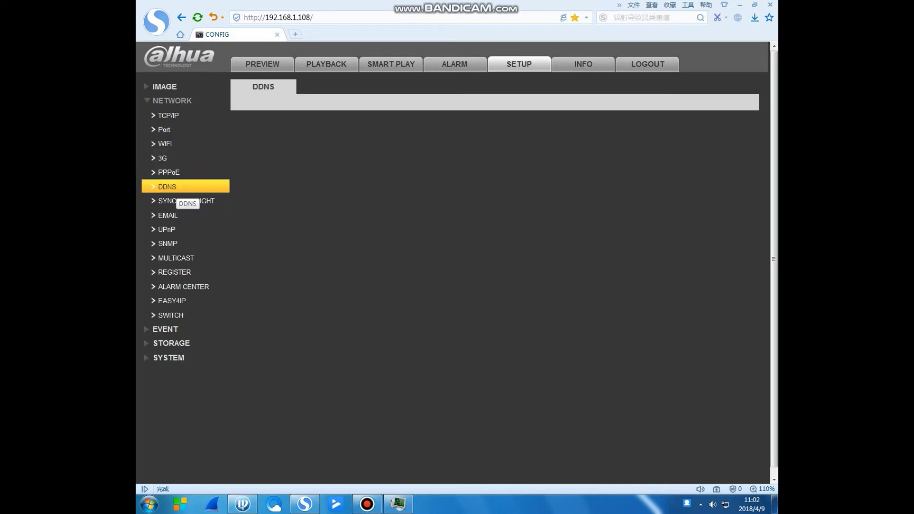
View the Sync Time Right, Email, UPnP, SNMP, Multicast, Register and EASY4IP pages.
left_click(186, 201)
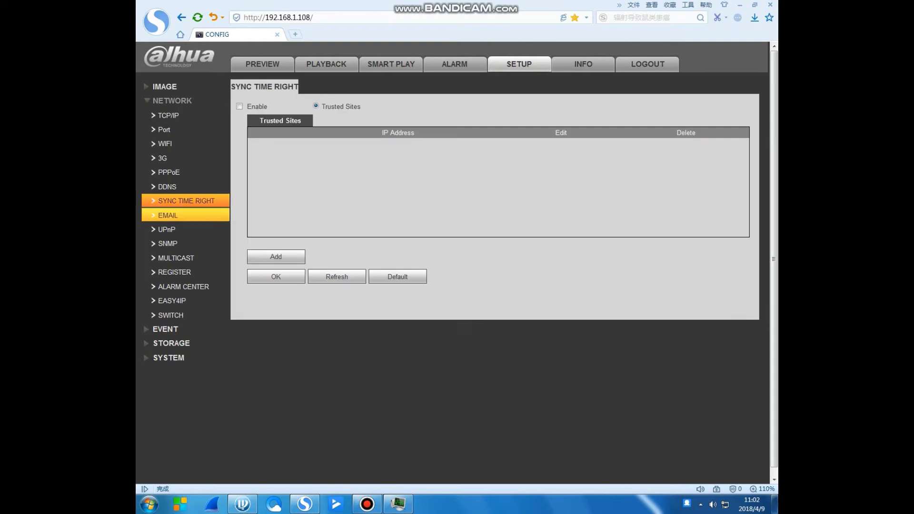
left_click(171, 216)
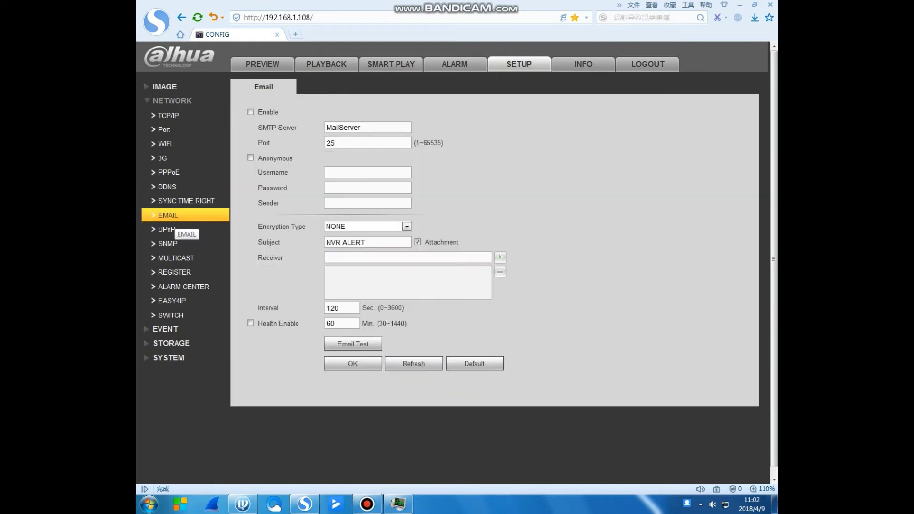
left_click(167, 230)
left_click(168, 243)
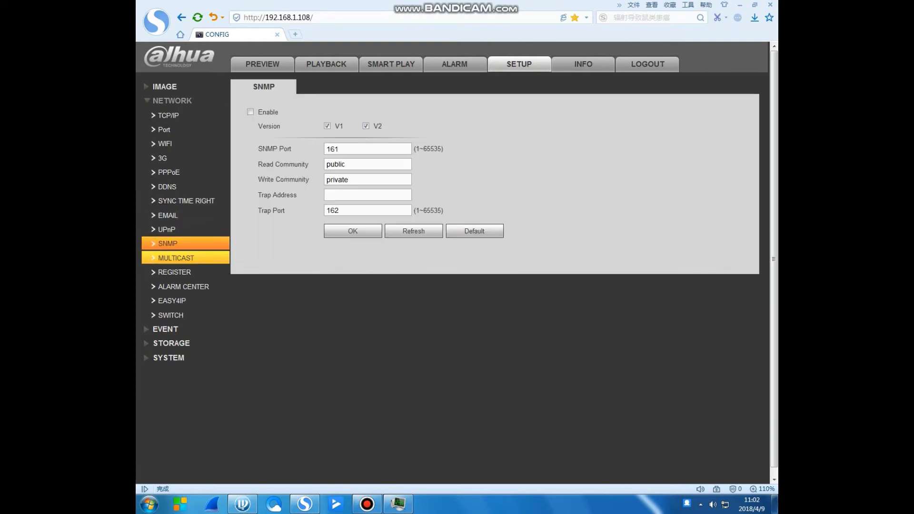
left_click(176, 258)
left_click(175, 272)
left_click(172, 301)
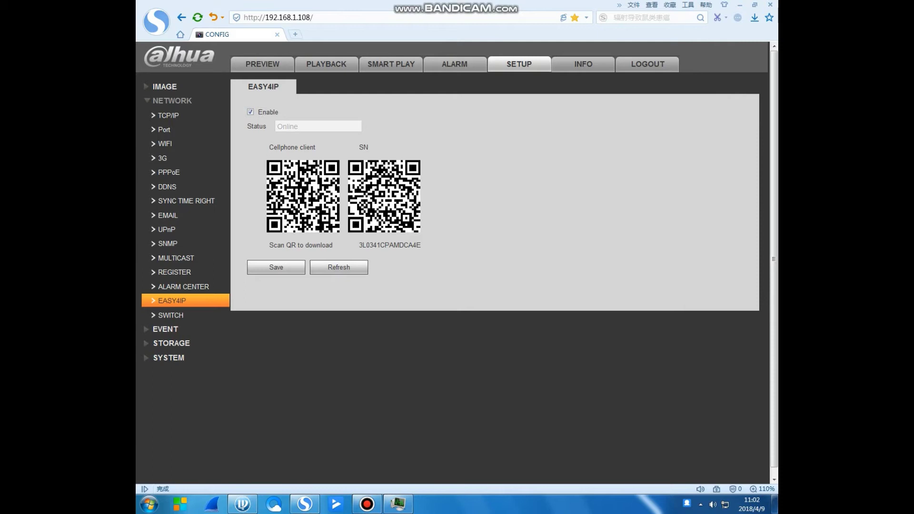
Show the Switch page with IP 10.1.1.1, mask 255.255.255.0 and gateway 10.1.1.1.
left_click(172, 315)
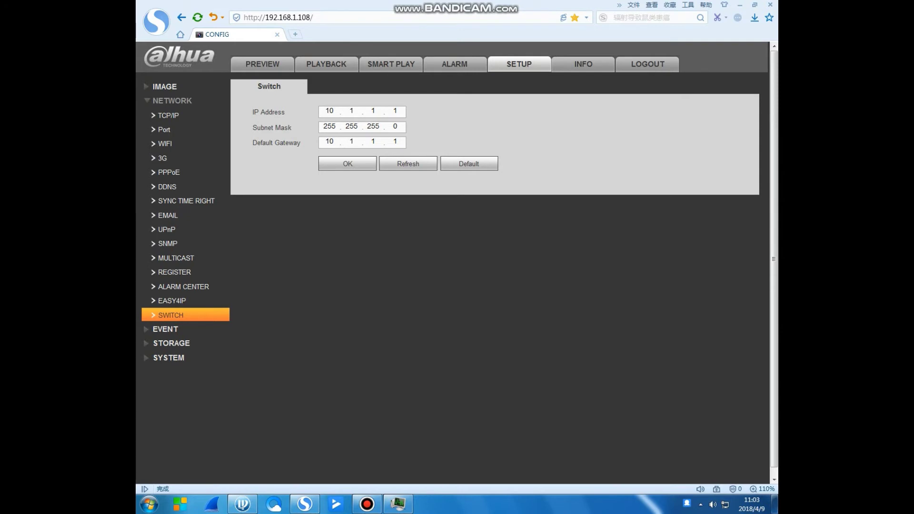
Browse the Heat Map, Audio Detect and Alarm event pages, then open IVS with channel D1.
left_click(165, 329)
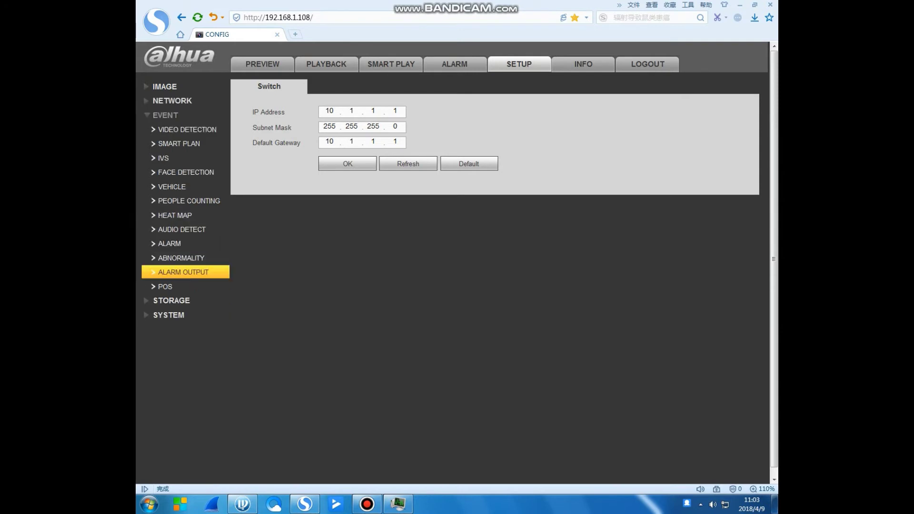
left_click(175, 215)
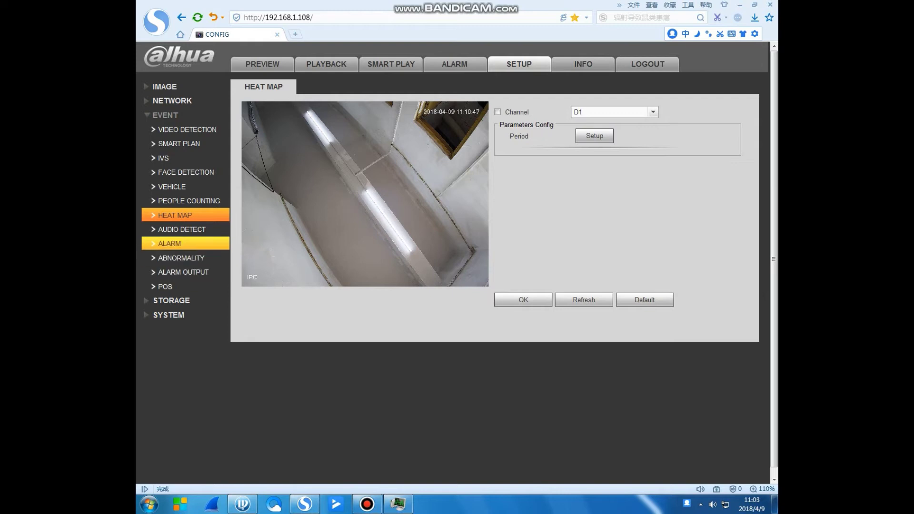
left_click(182, 229)
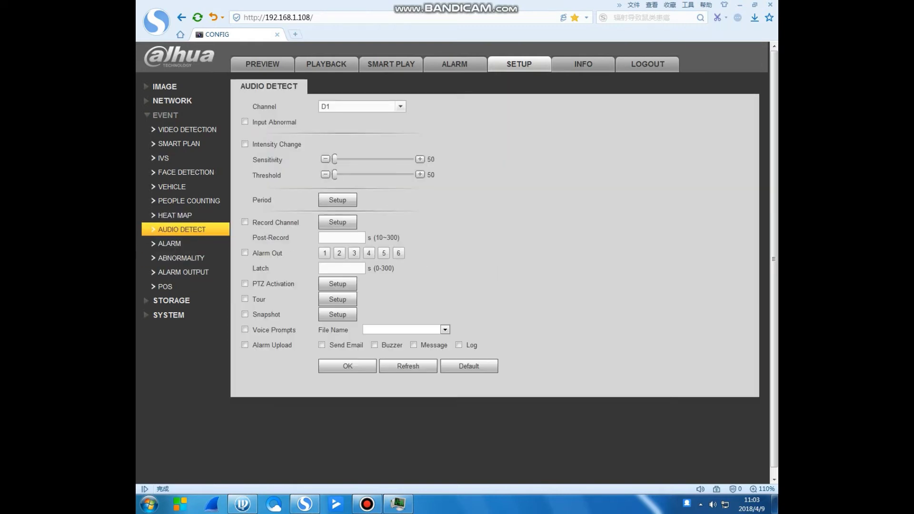
left_click(169, 243)
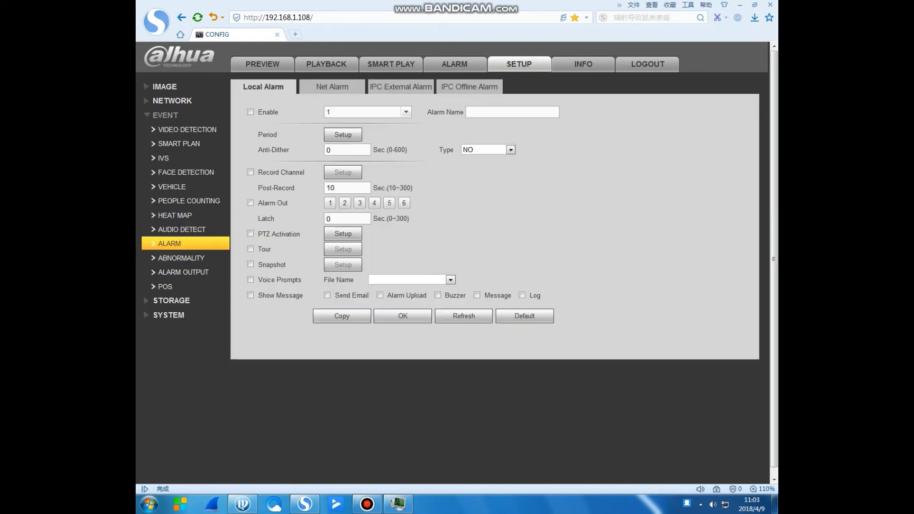
left_click(164, 157)
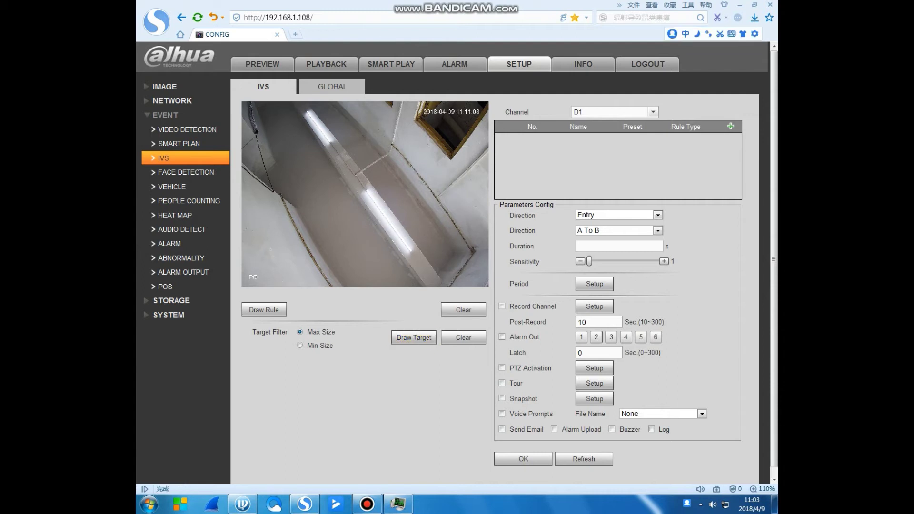
left_click(612, 111)
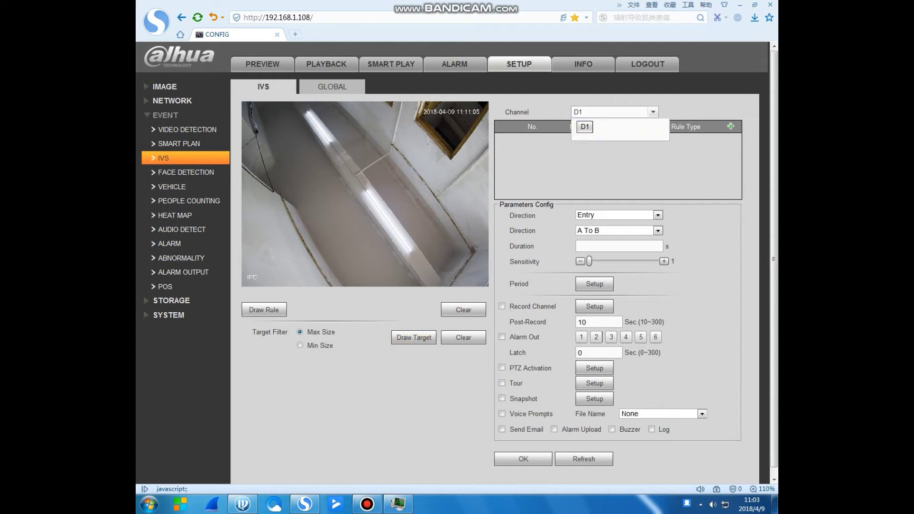
left_click(584, 125)
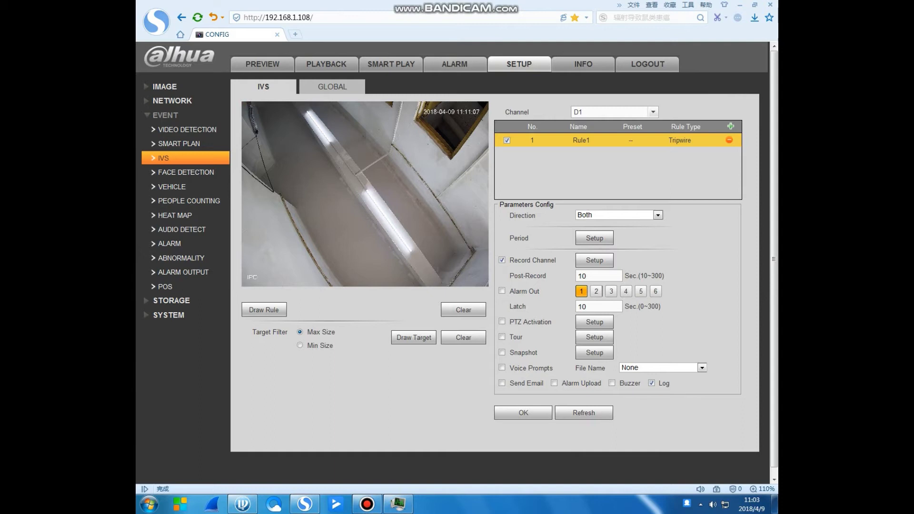
Draw a tripwire outline for Rule1 around the corridor area on the video.
left_click(414, 337)
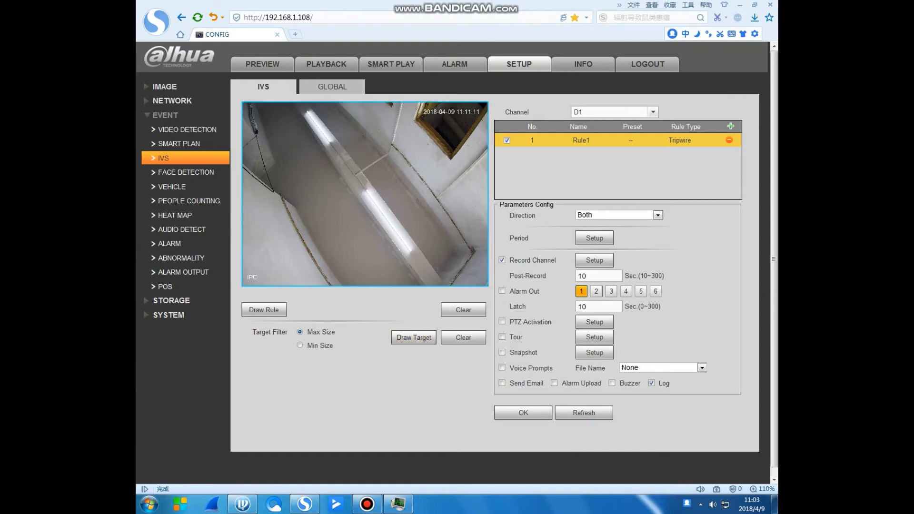
left_click(264, 310)
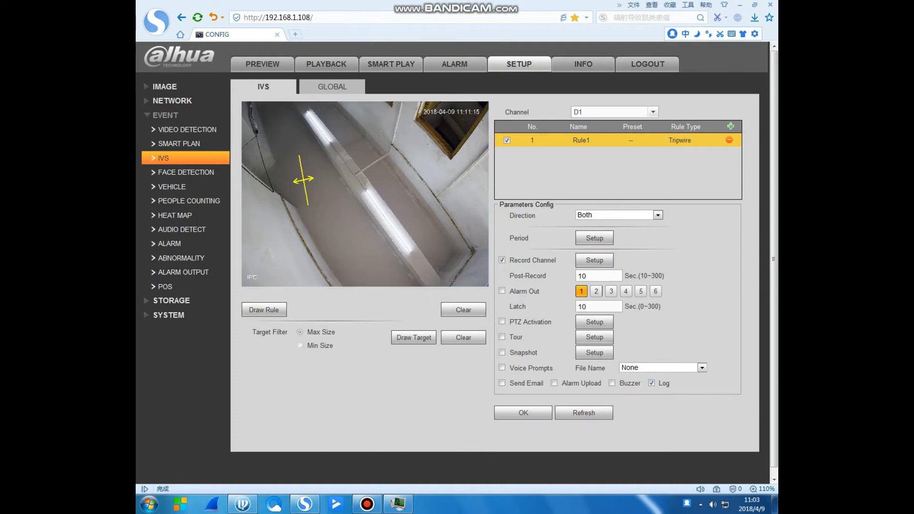
left_click(307, 223)
left_click(395, 238)
left_click(410, 181)
left_click(404, 135)
left_click(351, 128)
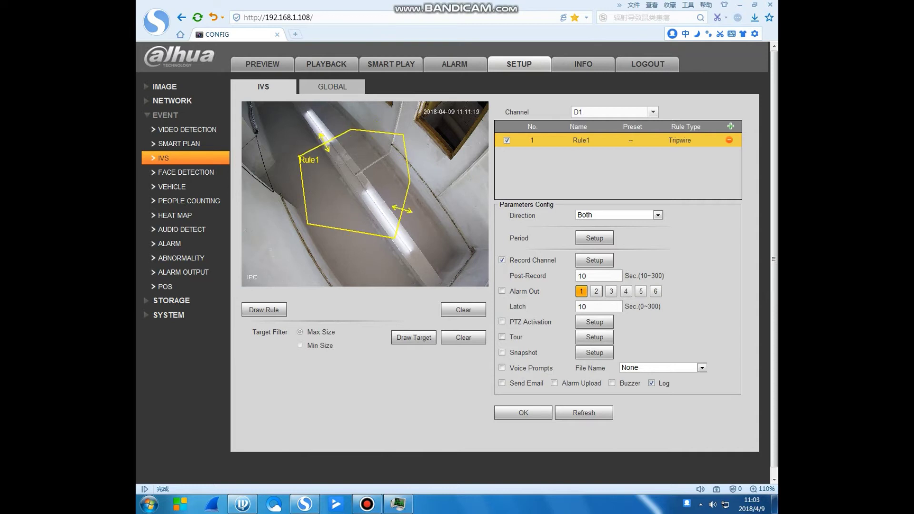
left_click(299, 157)
left_click(308, 223)
left_click(395, 238)
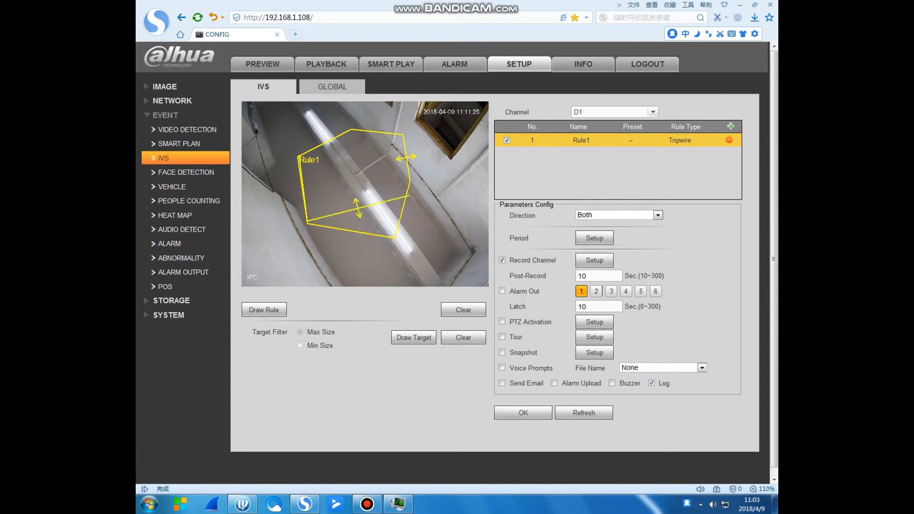
Begin another tripwire segment, then discard the drawing by switching to Global and back to IVS.
left_click(307, 221)
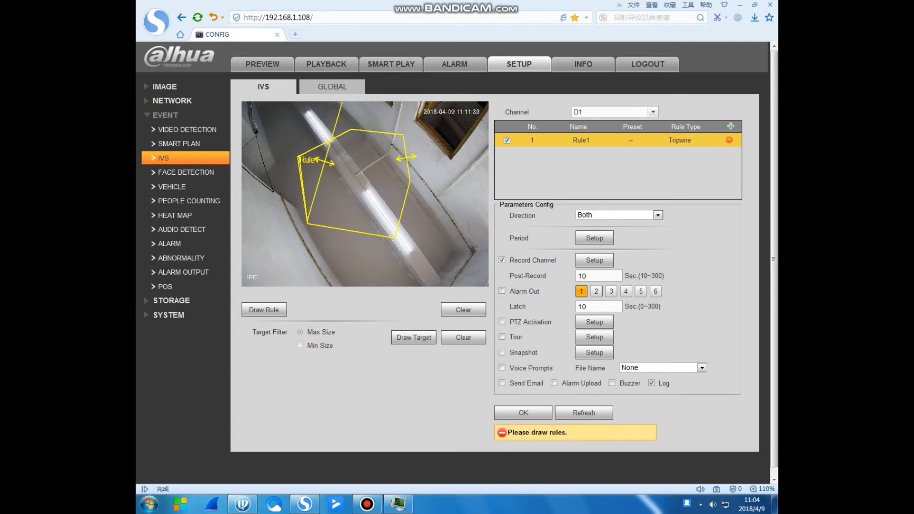
left_click(333, 86)
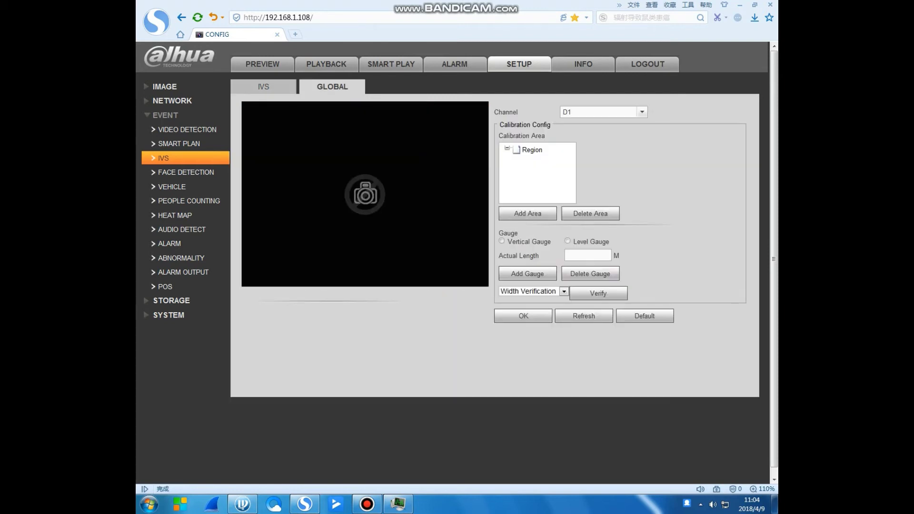
left_click(263, 86)
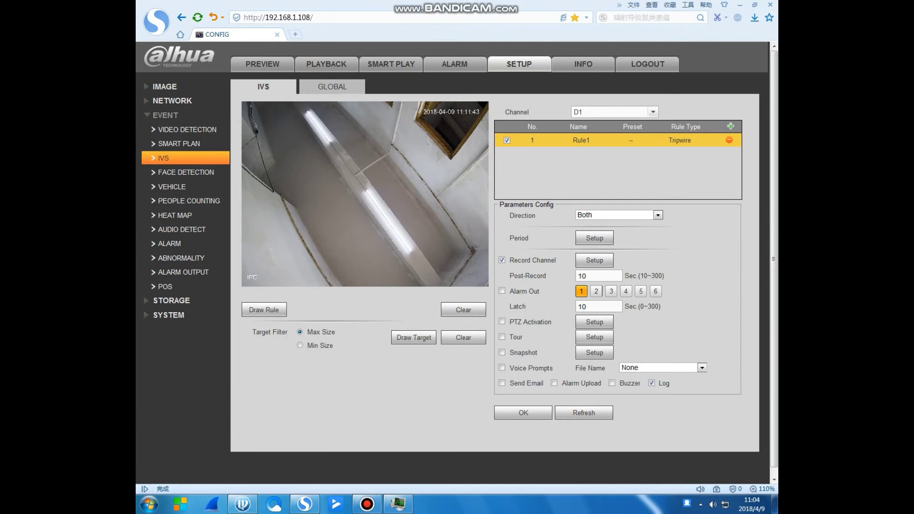
Review the Face Detection, Vehicle, Alarm and HDD Abnormality pages, then expand Storage.
left_click(186, 172)
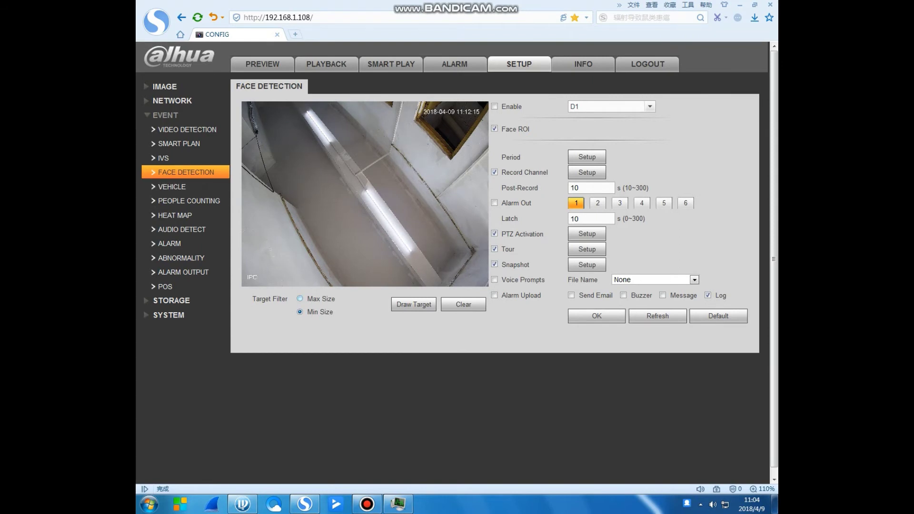
left_click(414, 304)
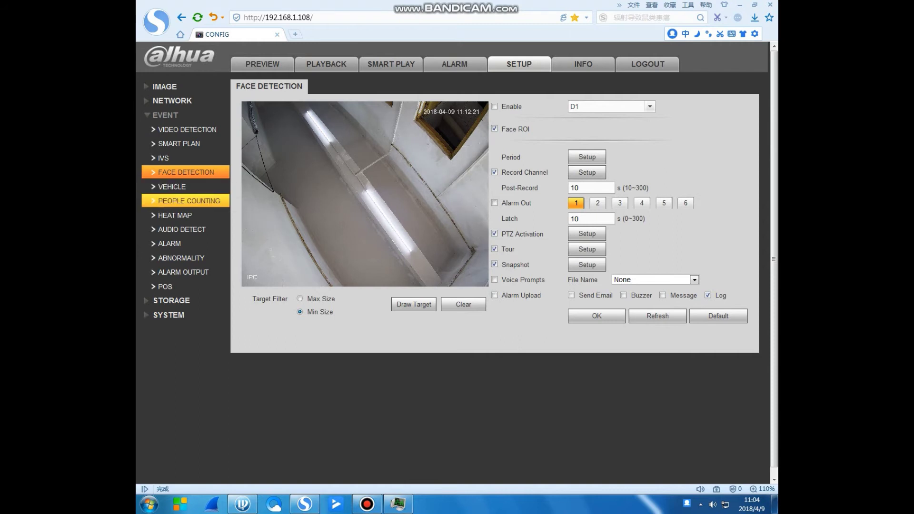
left_click(172, 187)
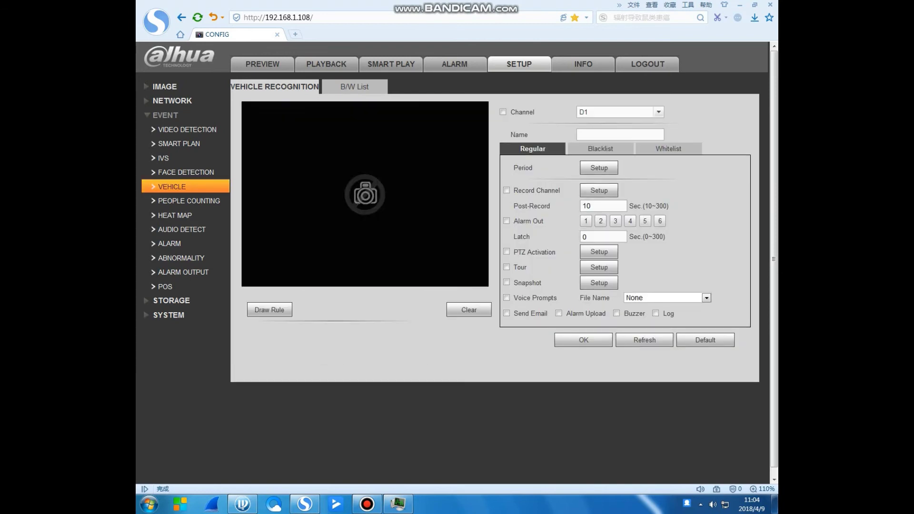
left_click(171, 244)
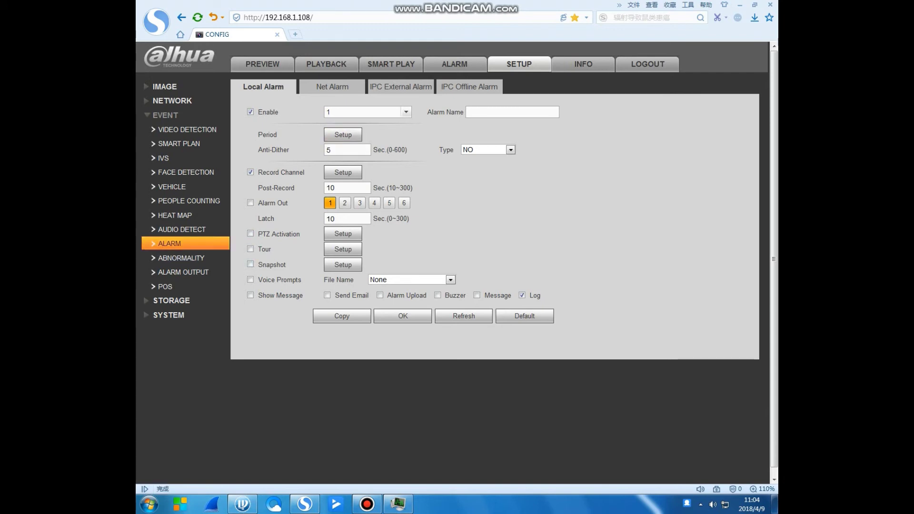
left_click(181, 257)
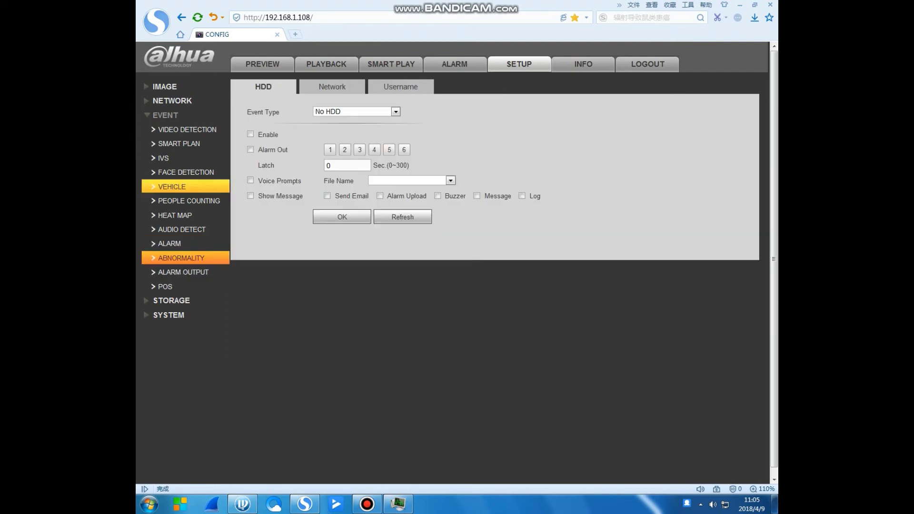
left_click(165, 115)
left_click(172, 129)
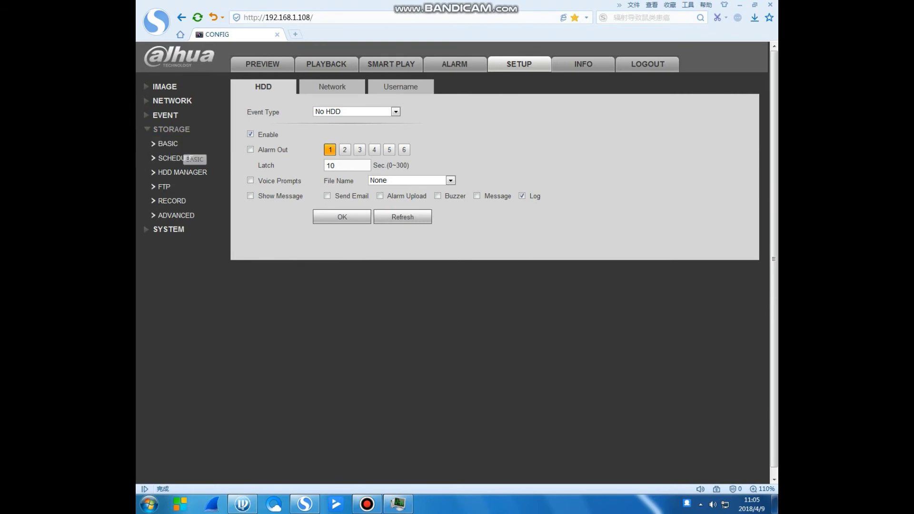
Open channel D1's record schedule under Storage, glancing at the snapshot schedule first.
left_click(172, 144)
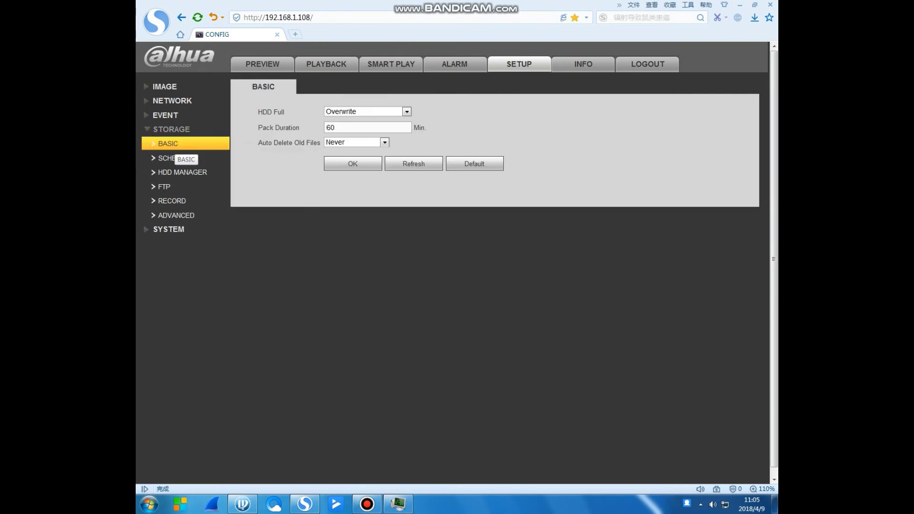
left_click(180, 158)
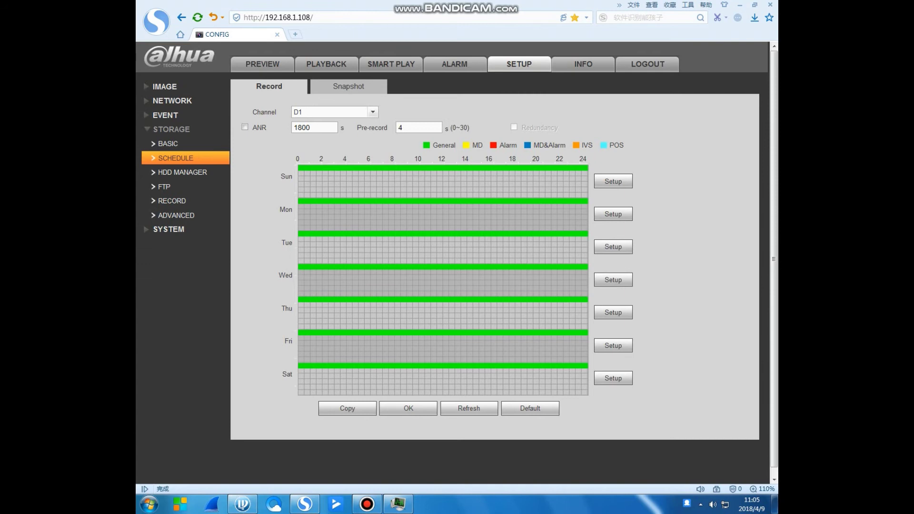
left_click(349, 86)
left_click(269, 86)
Set Sunday's Period1 recording to 03:00–13:00 and apply it.
left_click(613, 181)
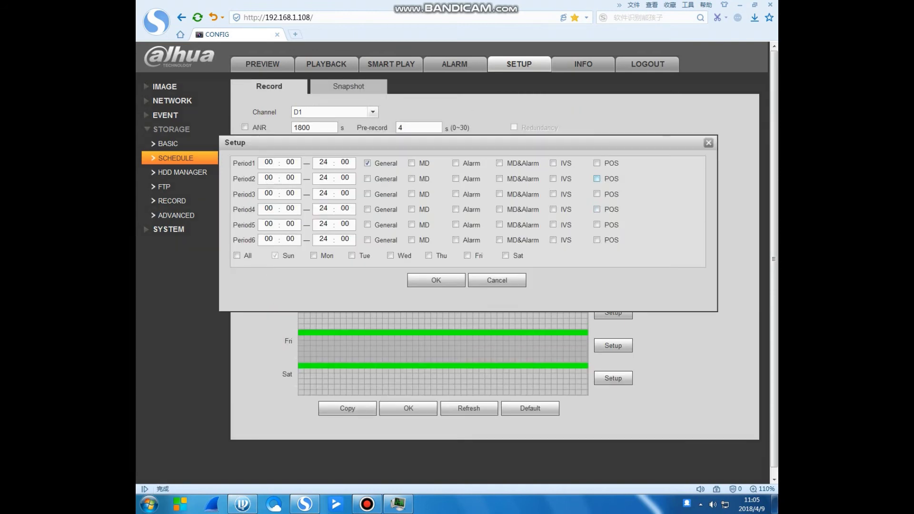
left_click(269, 162)
type("03 : ")
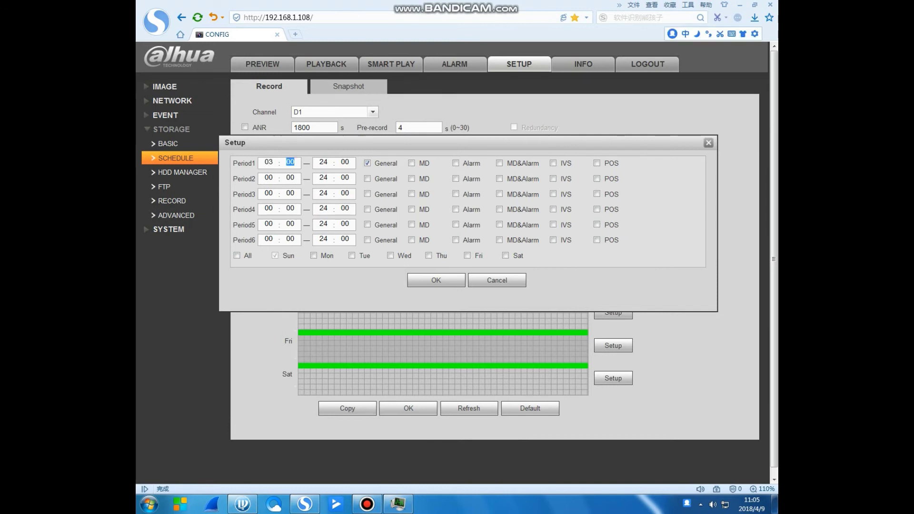
type("00 — 13")
left_click(436, 280)
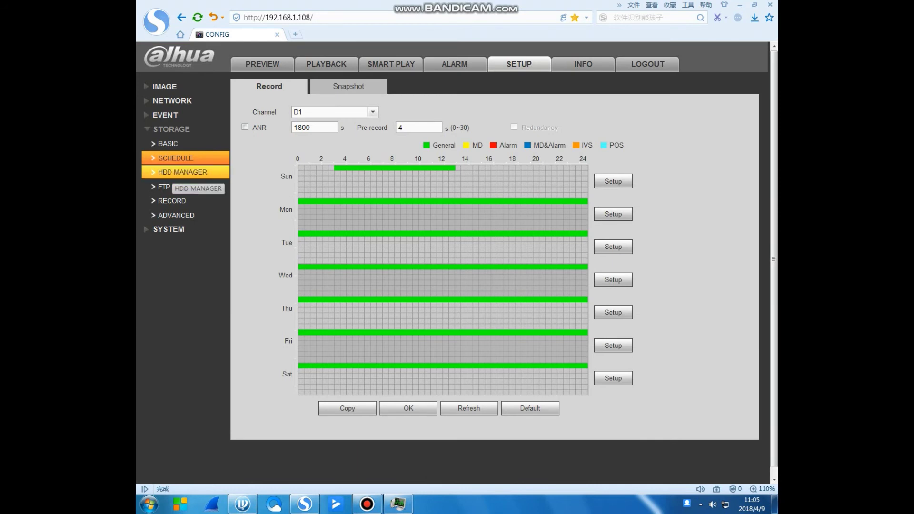
Restore the full-day default schedule, then review the HDD Manager, FTP, Record and Advanced storage pages.
left_click(531, 408)
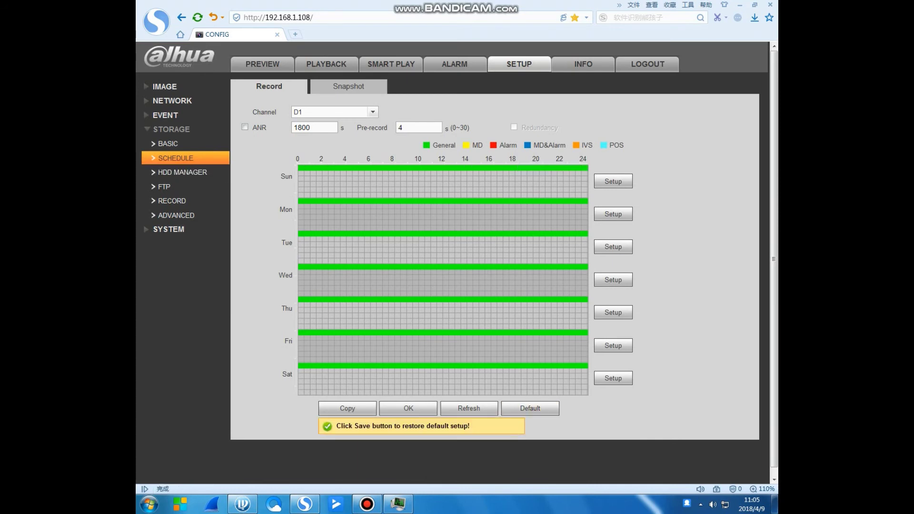
left_click(183, 172)
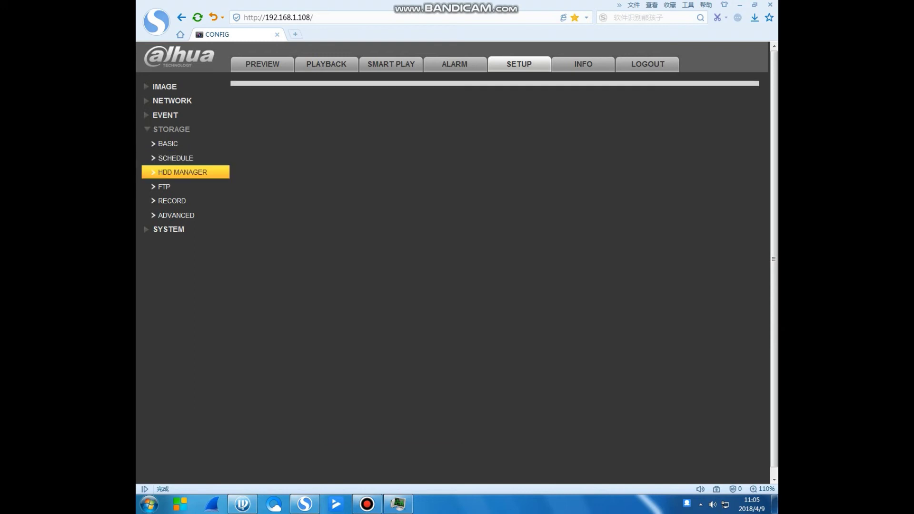
left_click(165, 186)
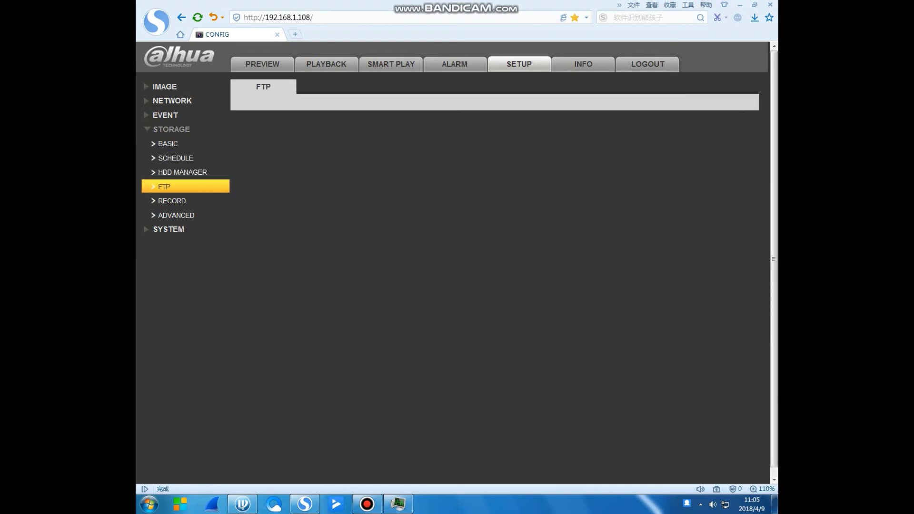
left_click(172, 201)
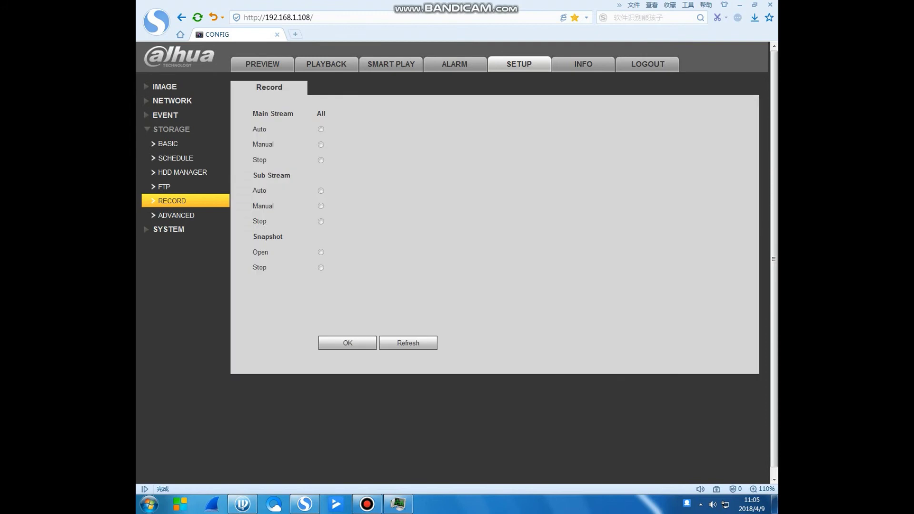
left_click(176, 216)
Review System General, Display, RS232 and PTZ pages, checking PTZ type options without changing them.
left_click(169, 229)
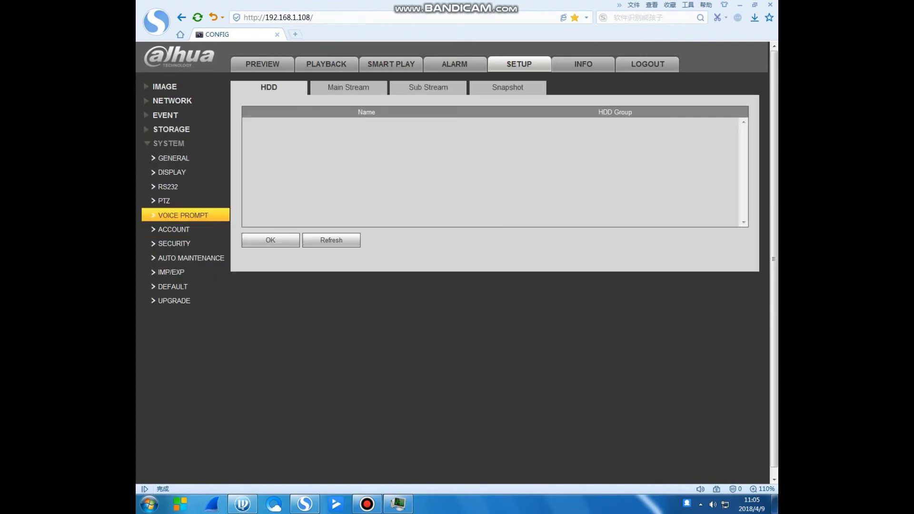
left_click(174, 157)
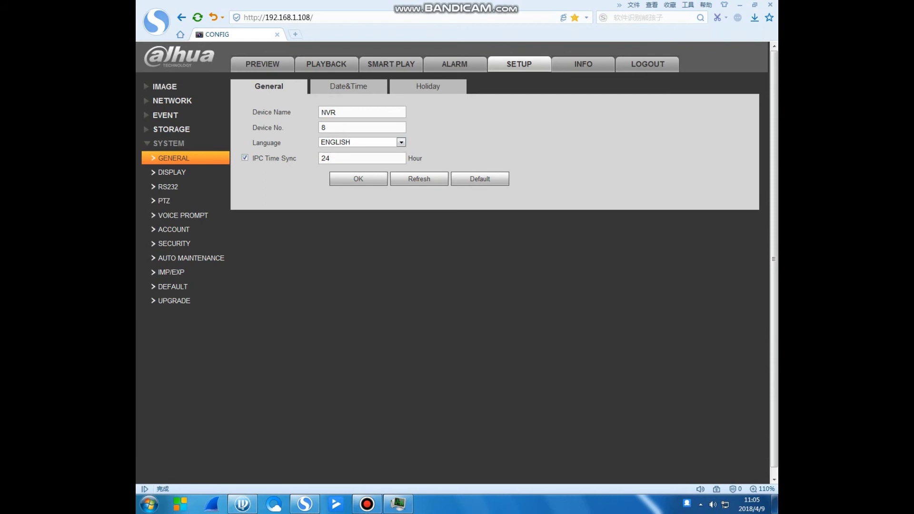
left_click(171, 172)
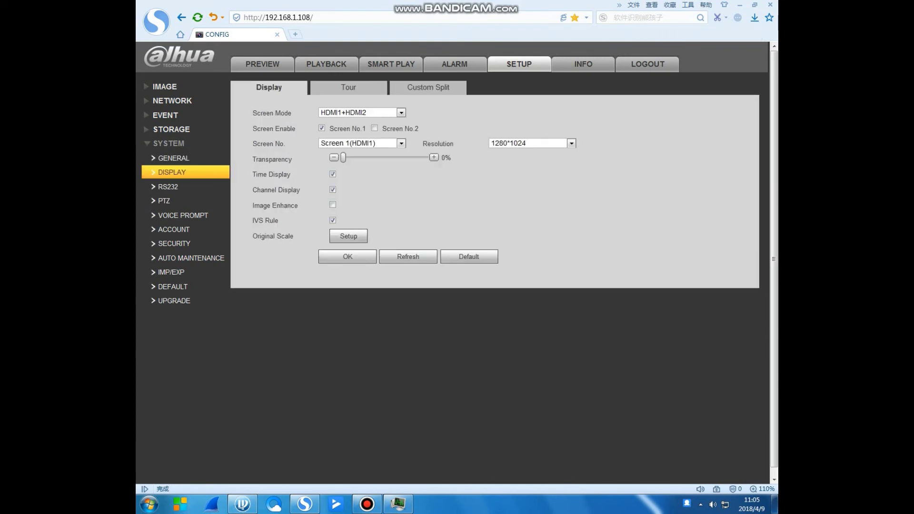
left_click(168, 186)
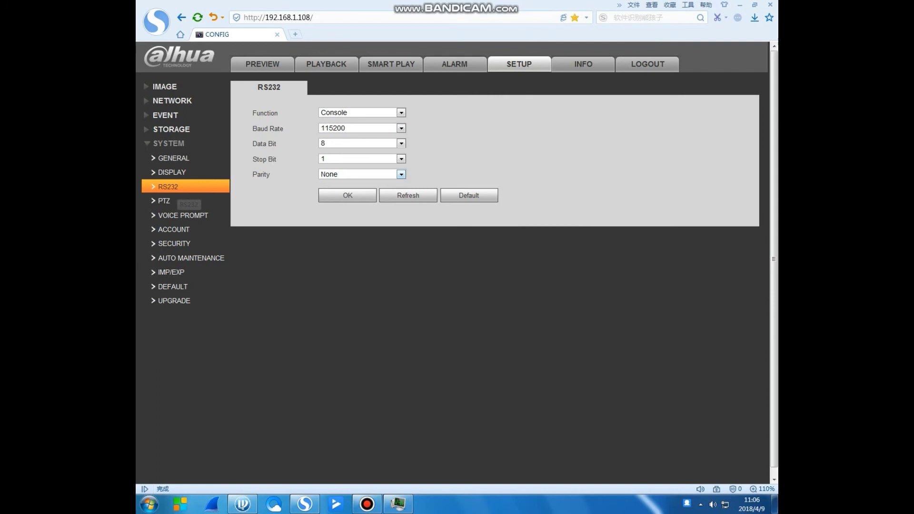
left_click(164, 201)
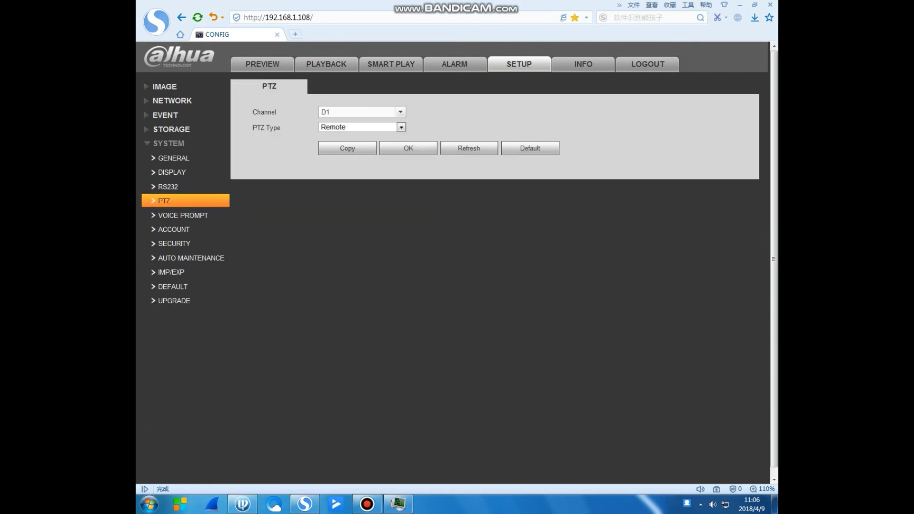
left_click(402, 127)
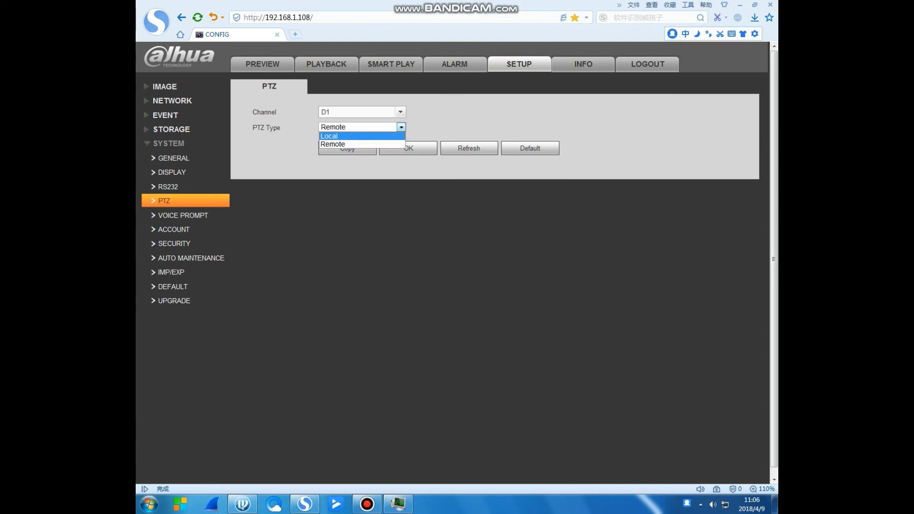
key("Escape")
Review the Voice Prompt, Account and Security IP filter pages, then return to Preview.
left_click(183, 215)
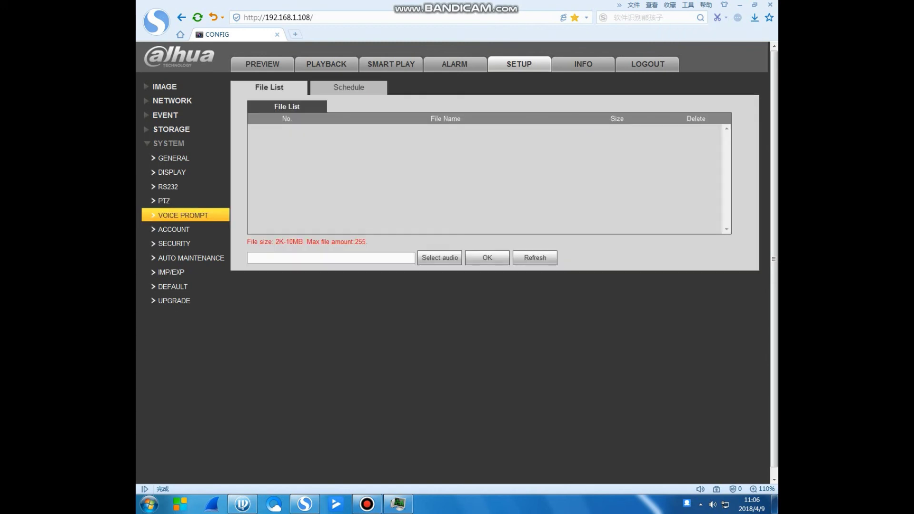
left_click(174, 230)
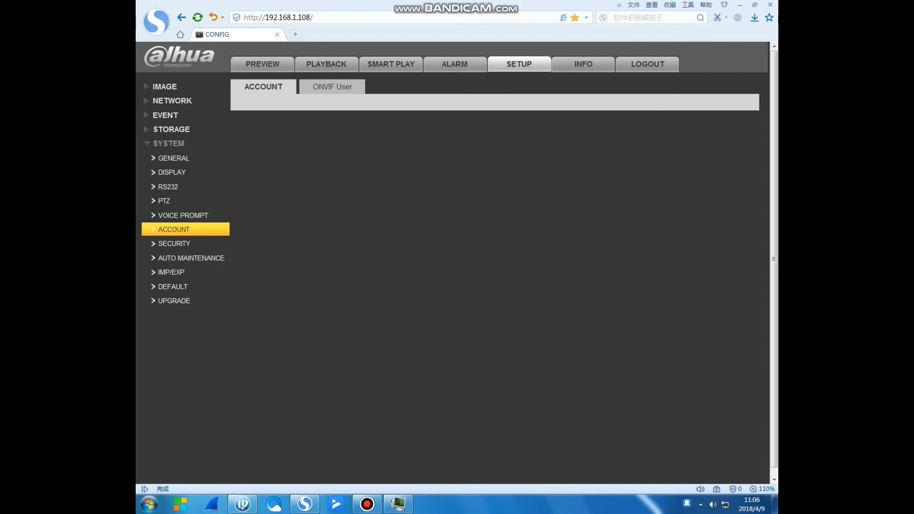
left_click(174, 244)
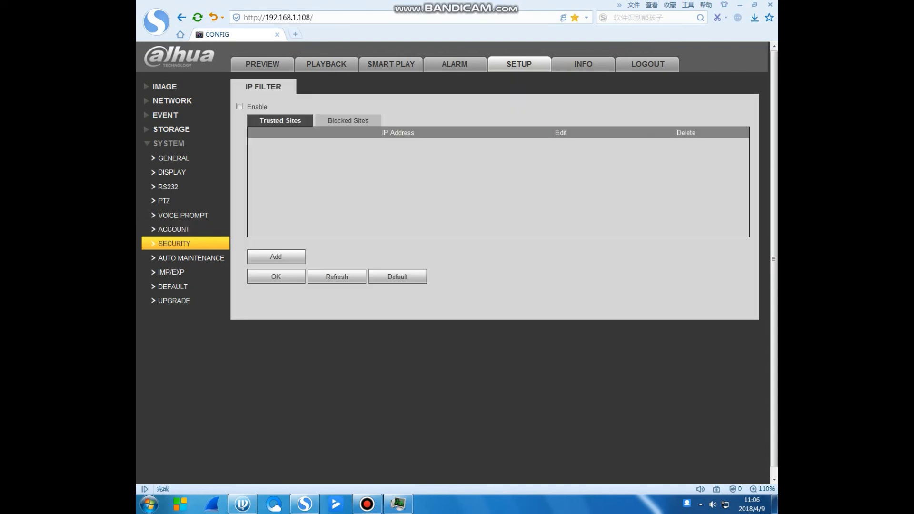
left_click(262, 64)
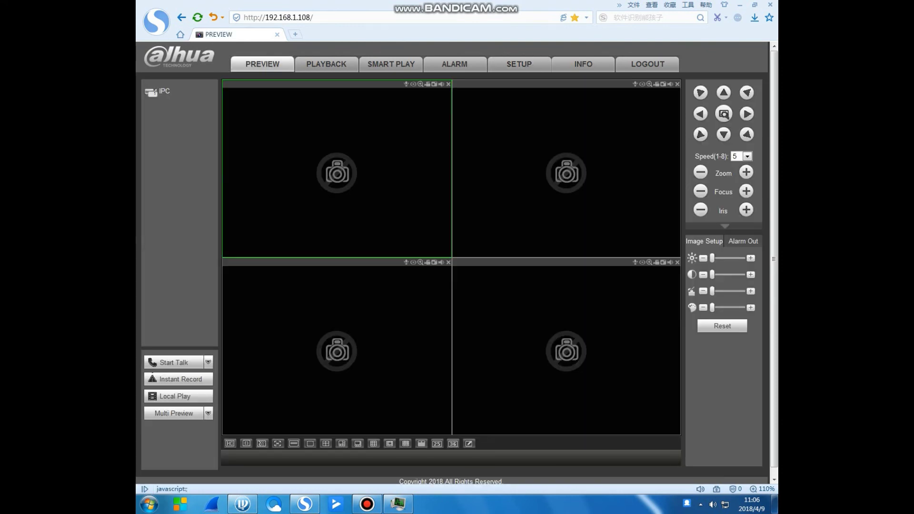
Play the IPC camera's live feed in the bottom-right pane and maximise it to a single view.
left_click(567, 172)
left_click(567, 350)
double_click(164, 91)
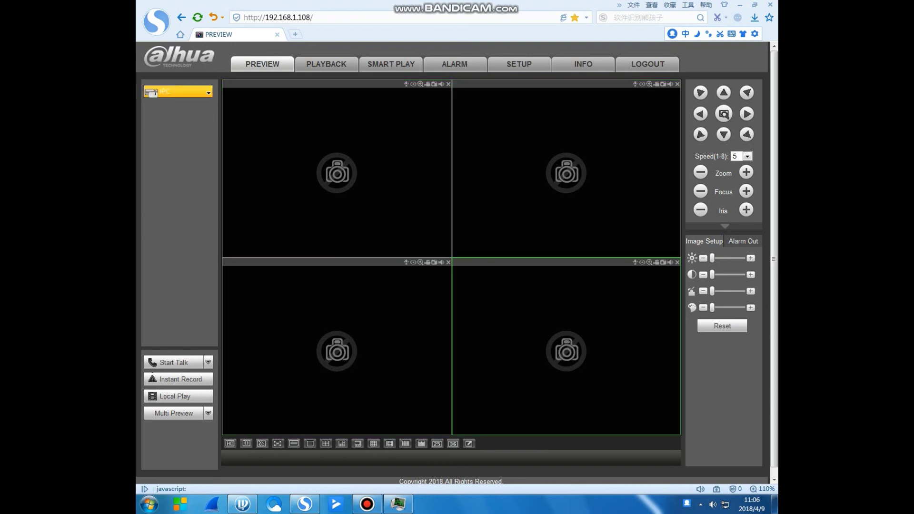
left_click(566, 350)
double_click(566, 350)
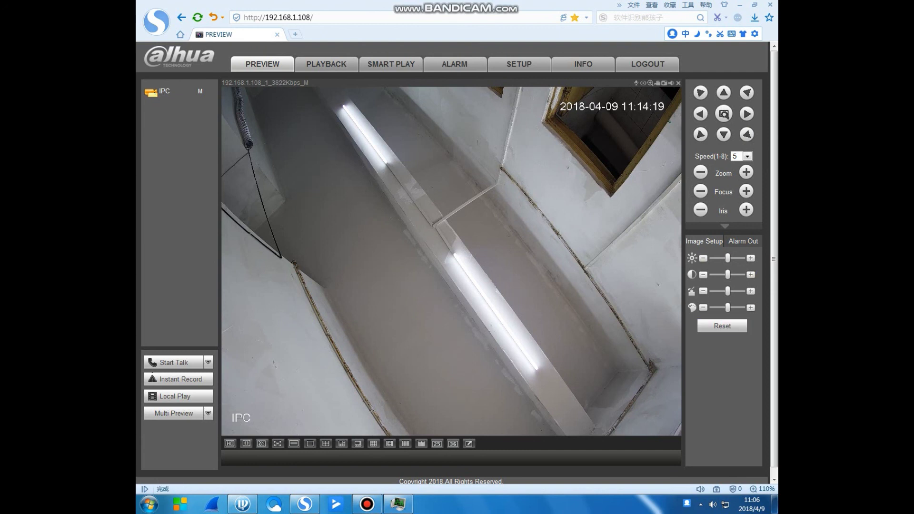
mouse_move(729, 275)
left_click_drag(728, 258, 734, 258)
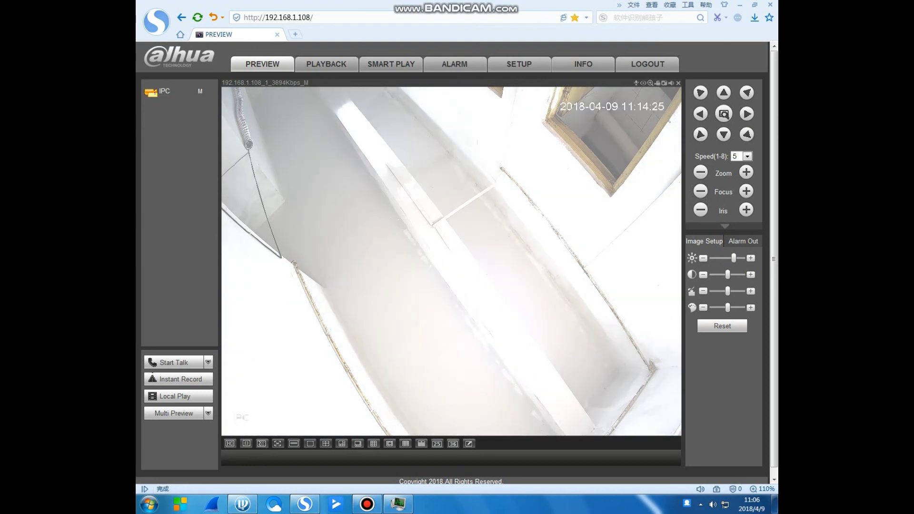
left_click_drag(734, 258, 718, 308)
left_click(727, 308)
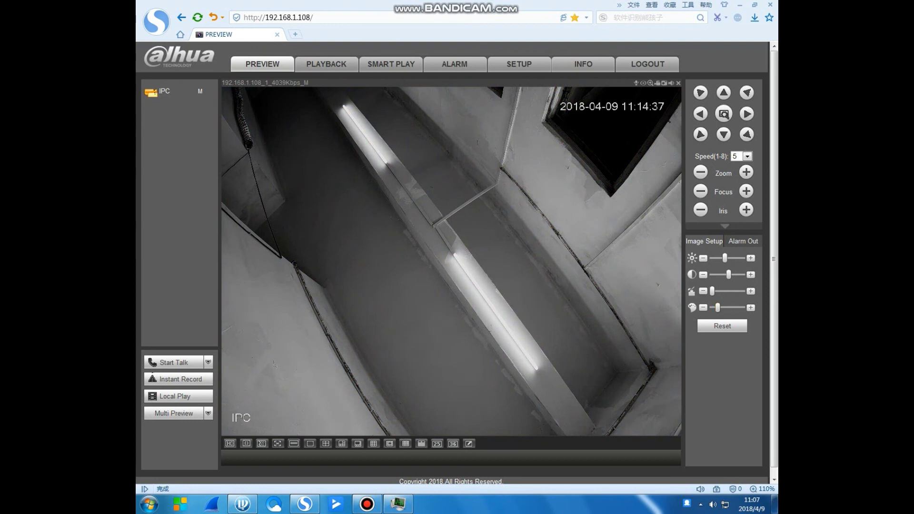
left_click_drag(718, 308, 741, 308)
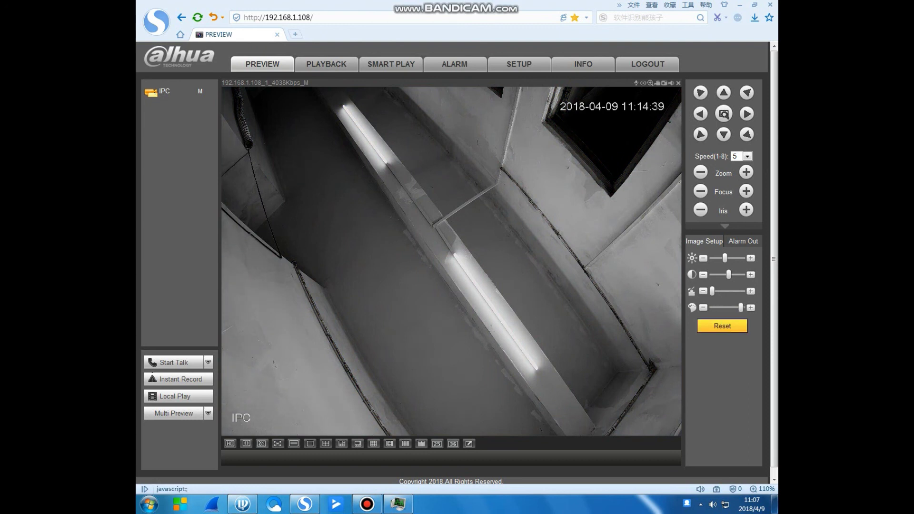
left_click(722, 326)
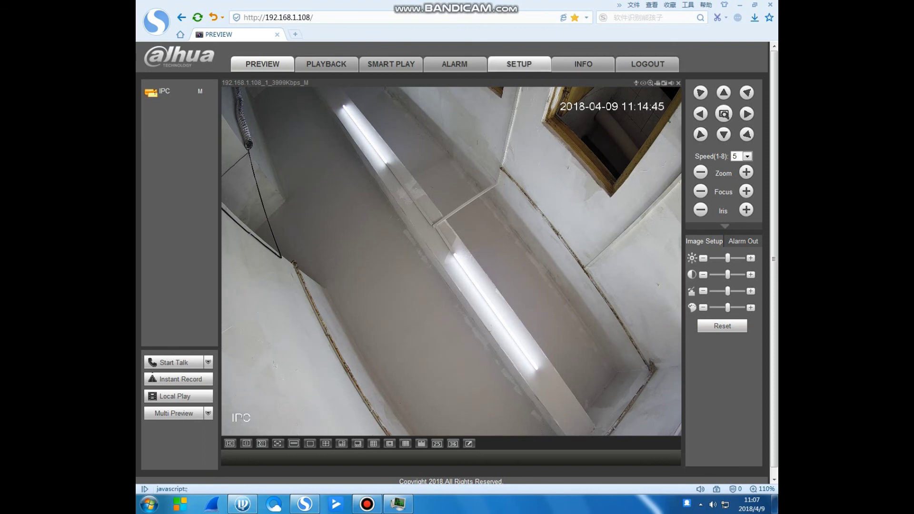
Switch from Setup to the Smart Play IVS search page for 2018-04-09.
left_click(519, 63)
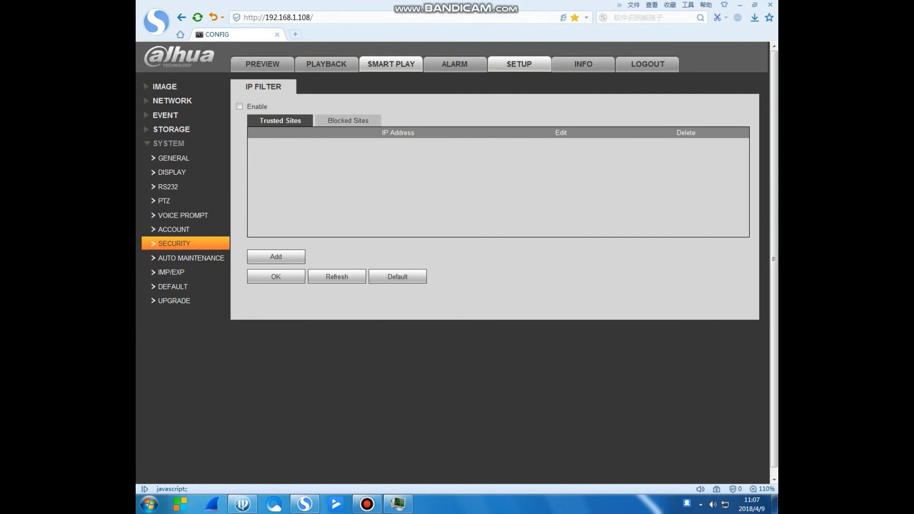
left_click(391, 64)
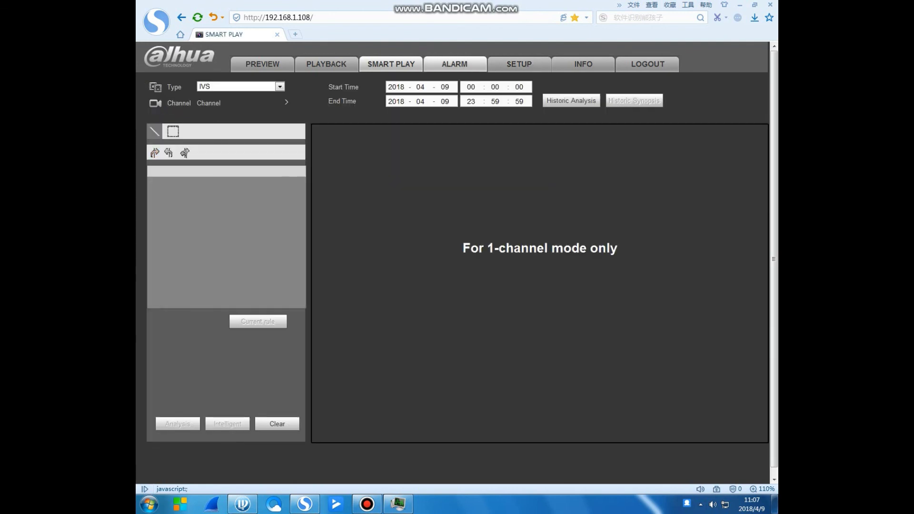